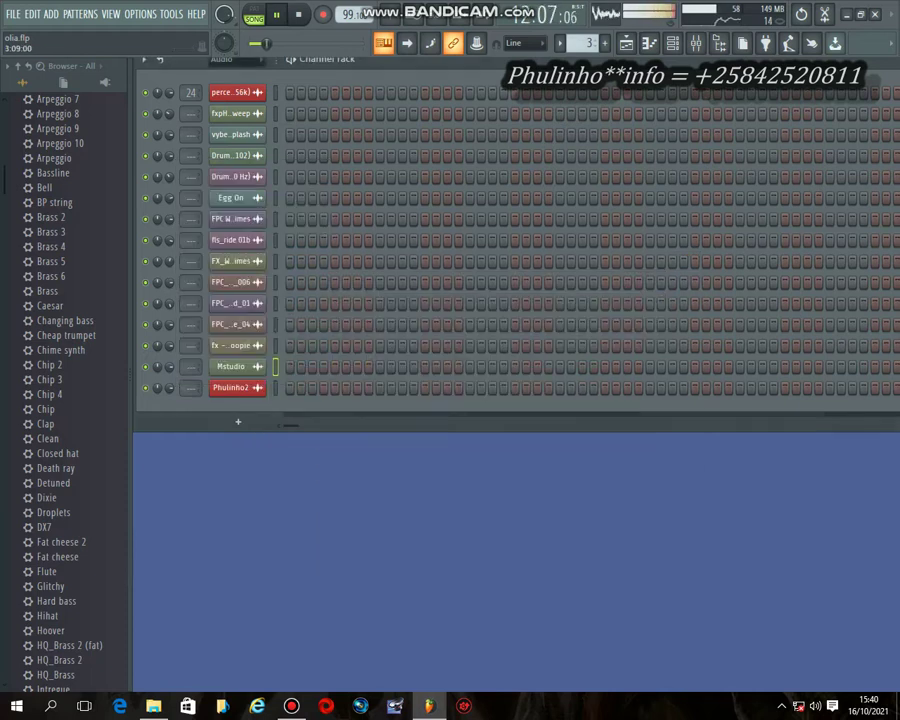
# Close the channel rack and look over the song arrangement in the playlist.
pyautogui.click(731, 198)
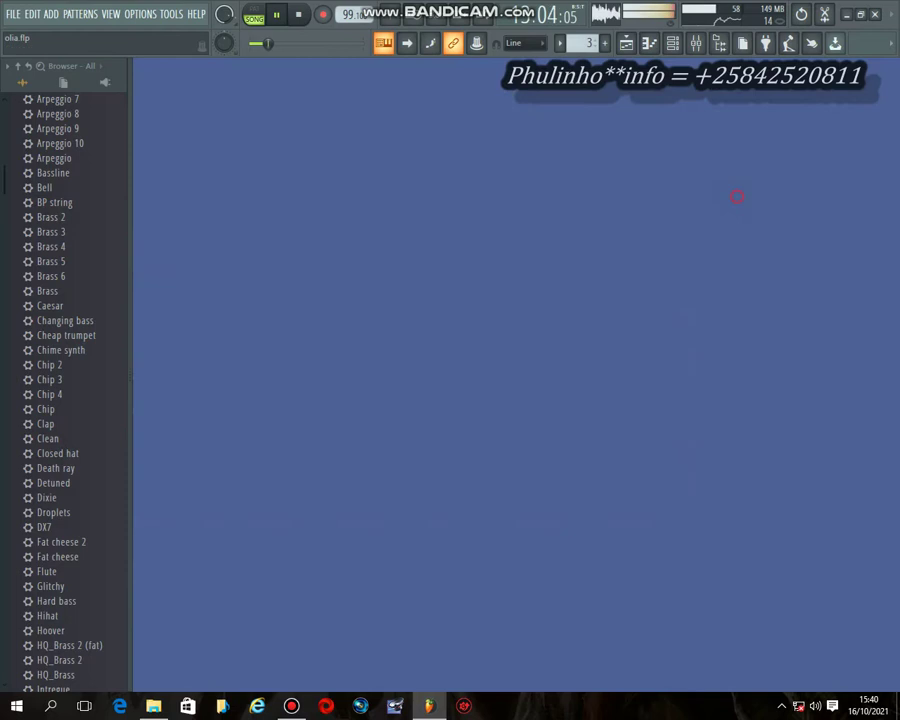
pyautogui.click(626, 43)
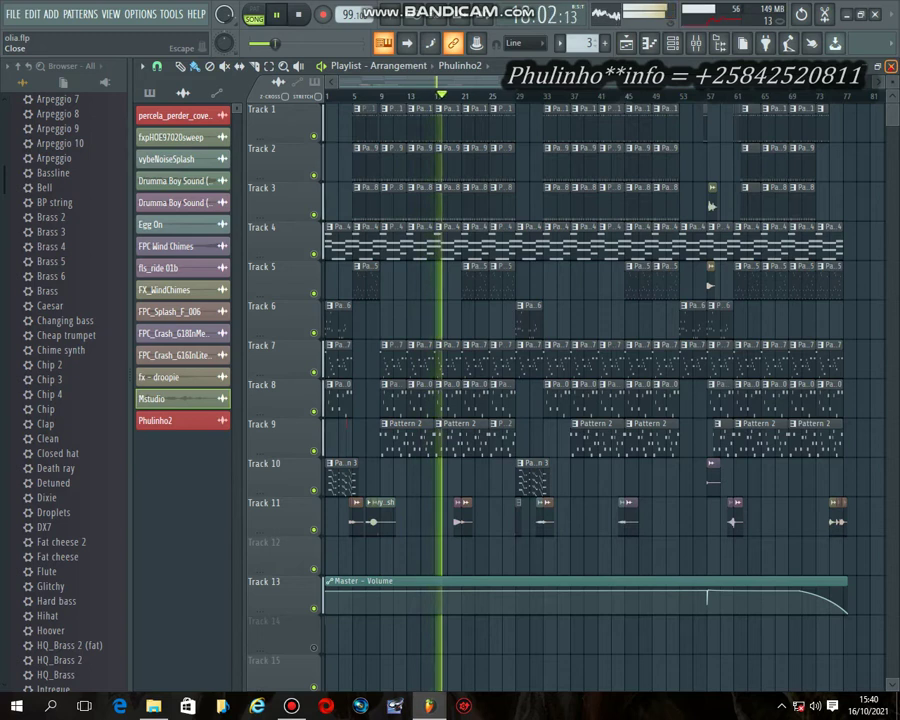
pyautogui.click(891, 66)
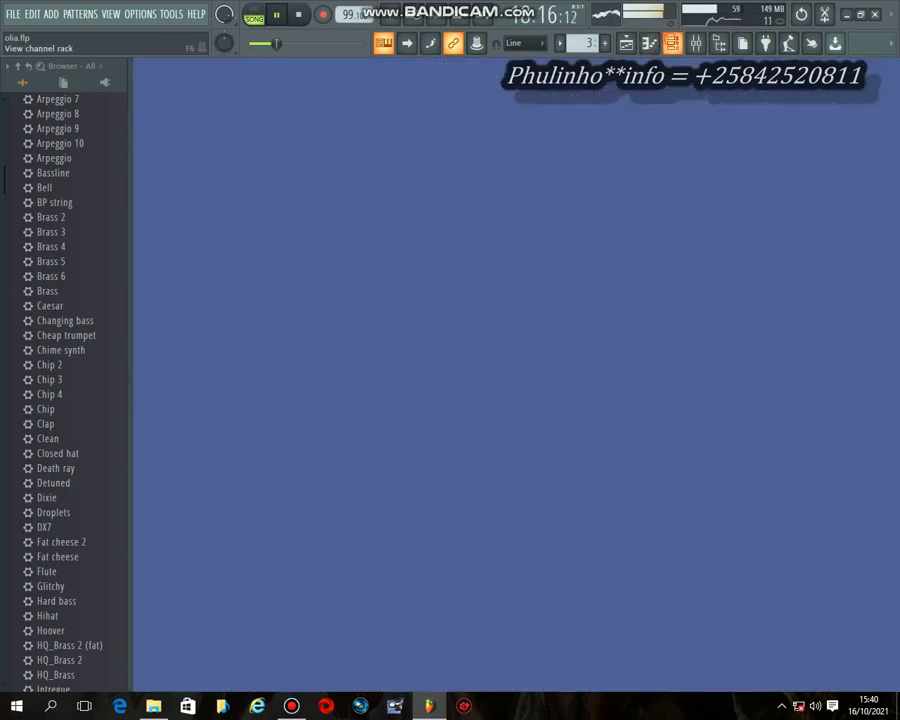
# Reopen the channel rack, move it fully into view and set its filter to show all channels.
pyautogui.click(672, 43)
pyautogui.moveTo(340, 198); pyautogui.dragTo(638, 152)
pyautogui.click(253, 152)
pyautogui.click(231, 168)
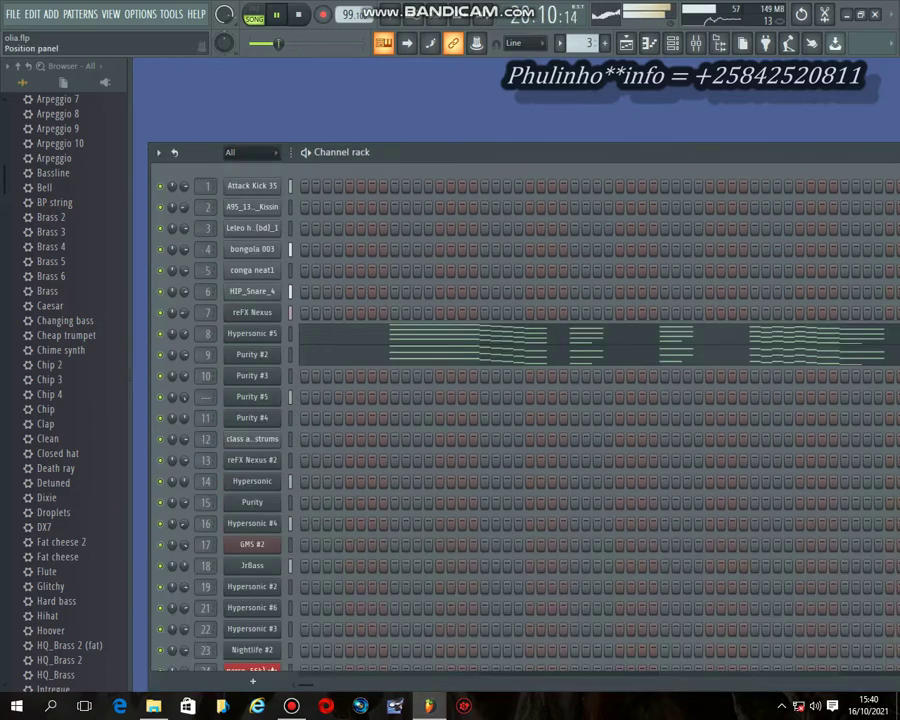
# Restart playback in song mode and play the playlist arrangement from about bar 13.
pyautogui.click(254, 18)
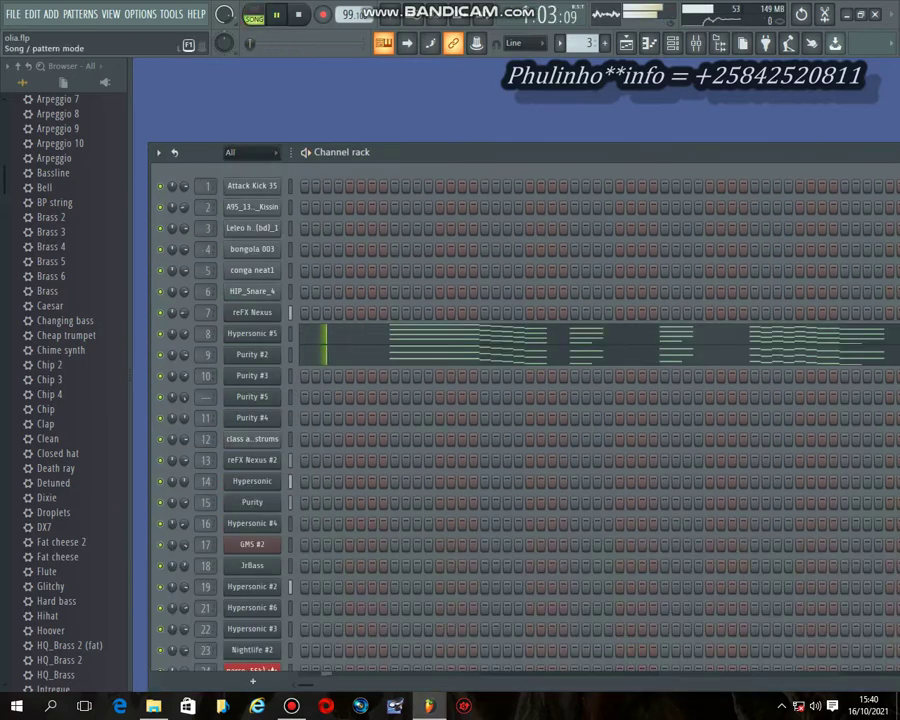
pyautogui.click(254, 18)
pyautogui.click(626, 43)
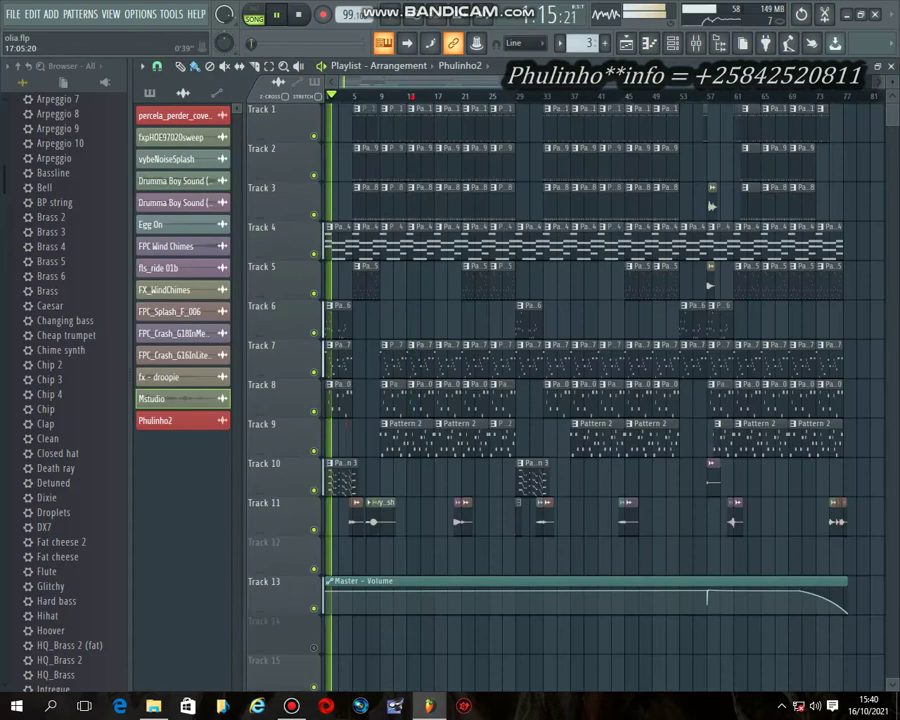
pyautogui.click(414, 96)
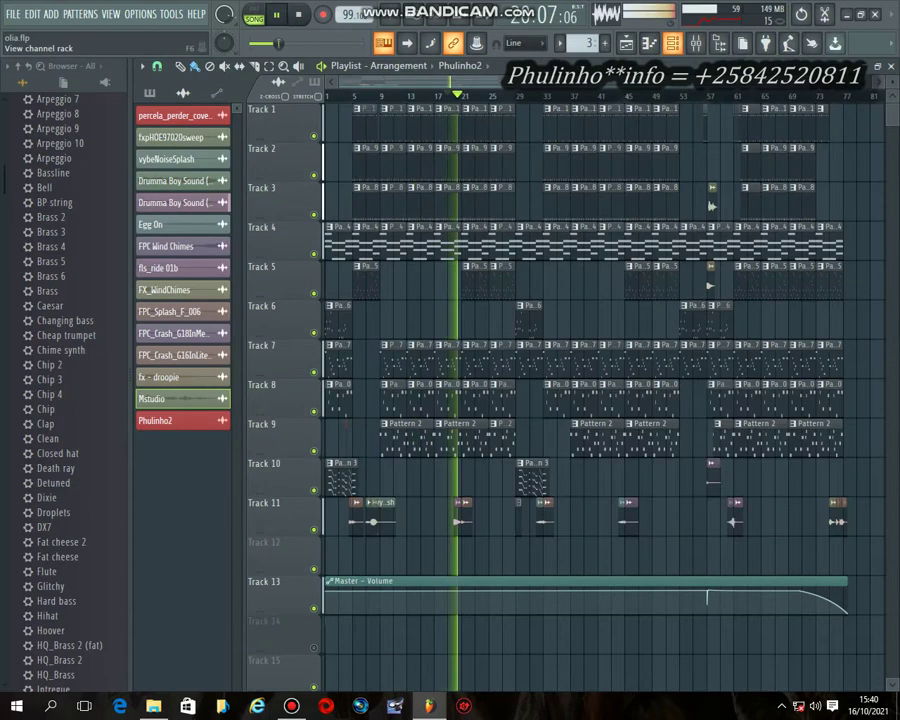
# Display Pattern 1 from Track 1 in the channel rack, with the playlist closed and the rack moved up.
pyautogui.press('F6')
pyautogui.click(393, 119)
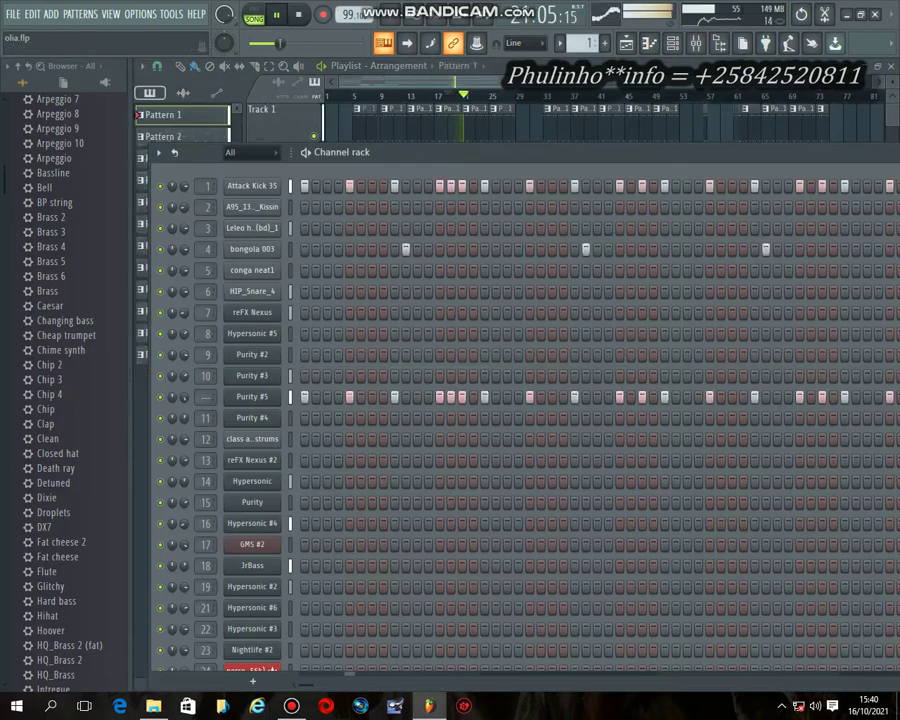
pyautogui.click(891, 66)
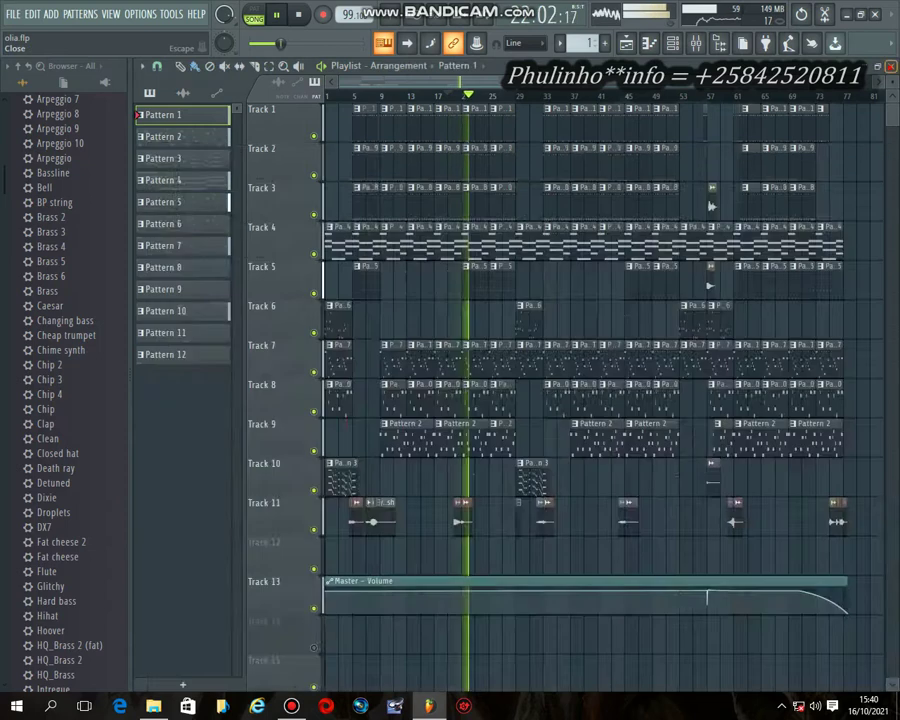
pyautogui.moveTo(620, 153); pyautogui.dragTo(605, 94)
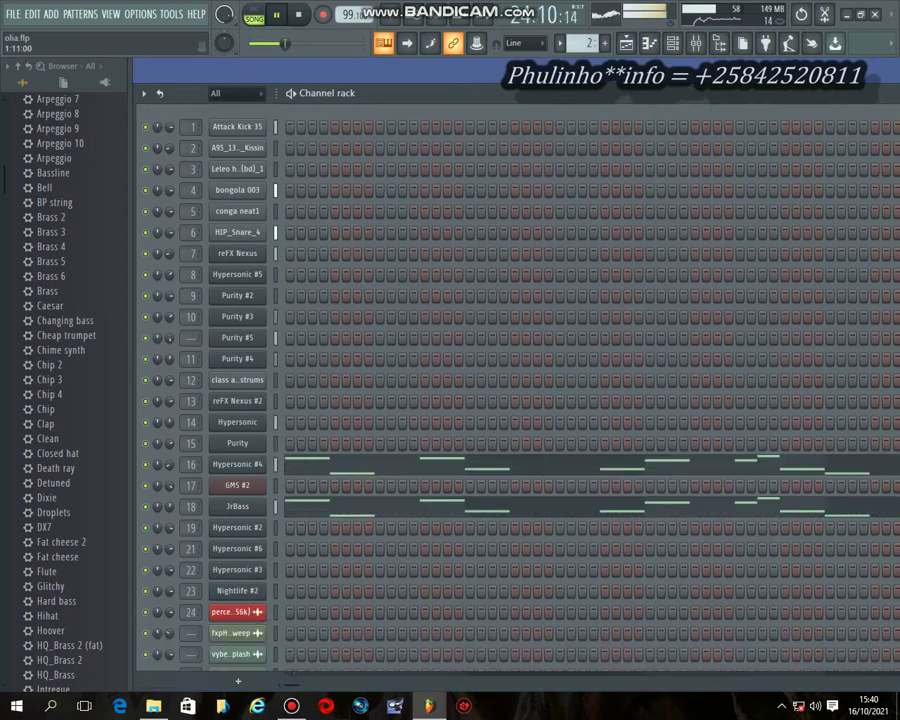
# Inspect the Hypersonic #4 channel's instrument patch and its full note sequence in Pattern 2.
pyautogui.click(237, 464)
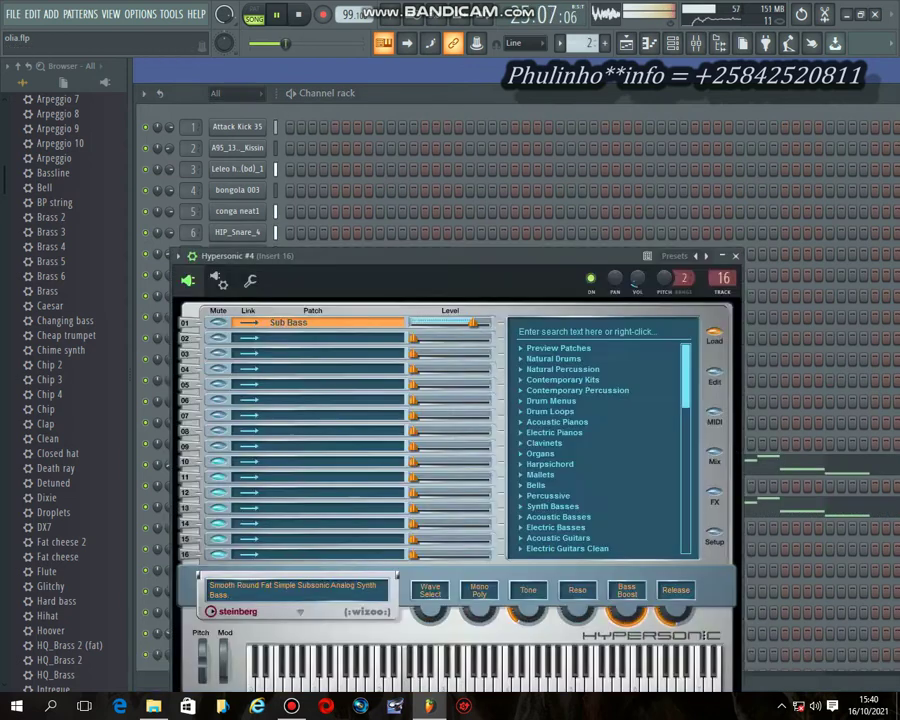
pyautogui.press('Escape')
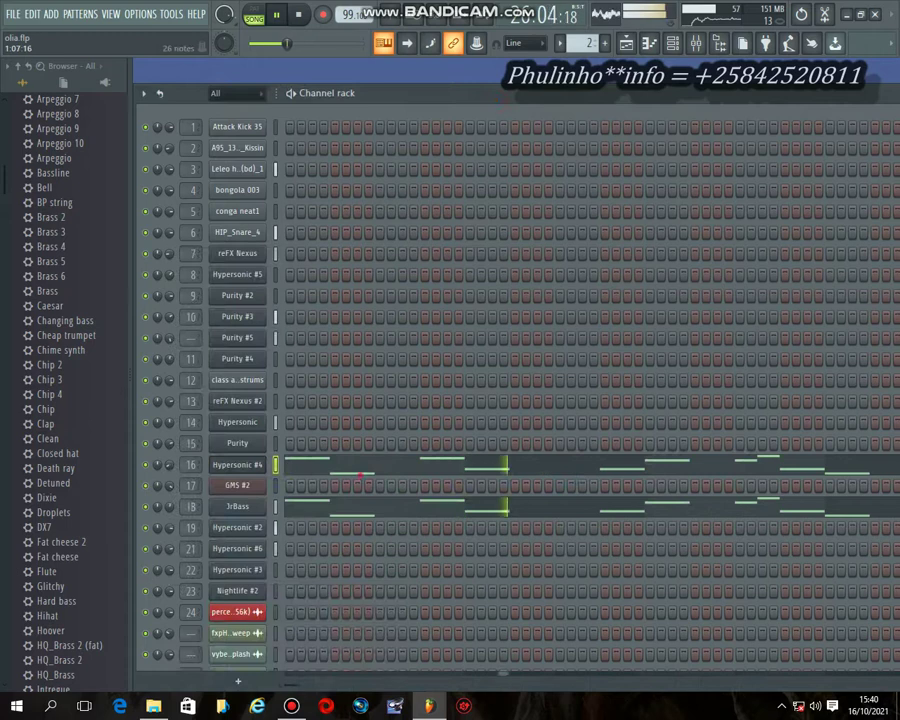
pyautogui.click(361, 464)
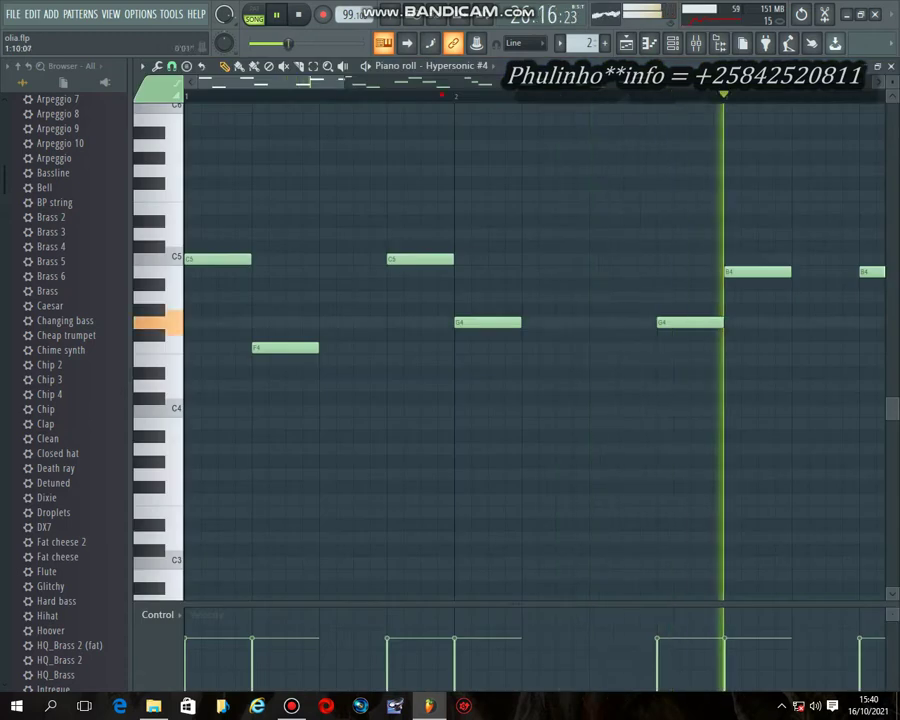
pyautogui.moveTo(343, 83); pyautogui.dragTo(664, 85)
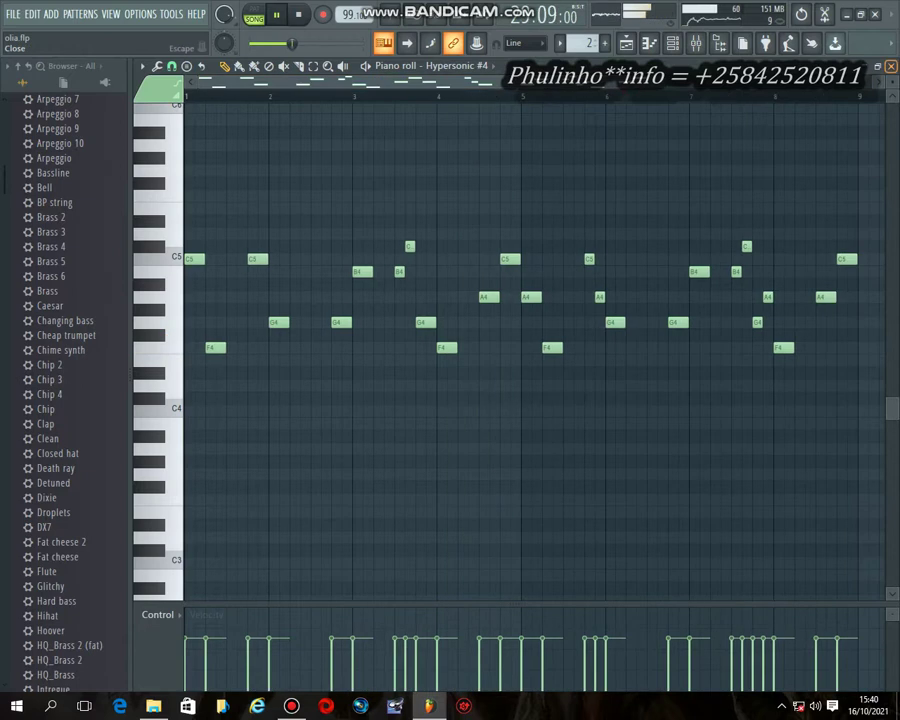
pyautogui.click(891, 66)
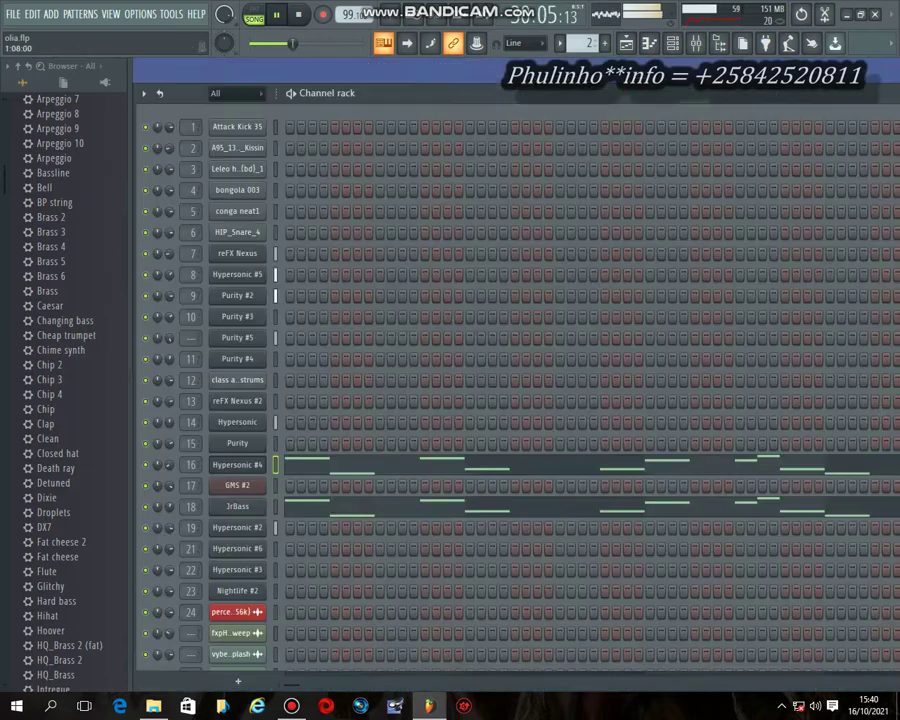
# Review the JrBass channel's notes in the piano roll for Pattern 2.
pyautogui.click(351, 508)
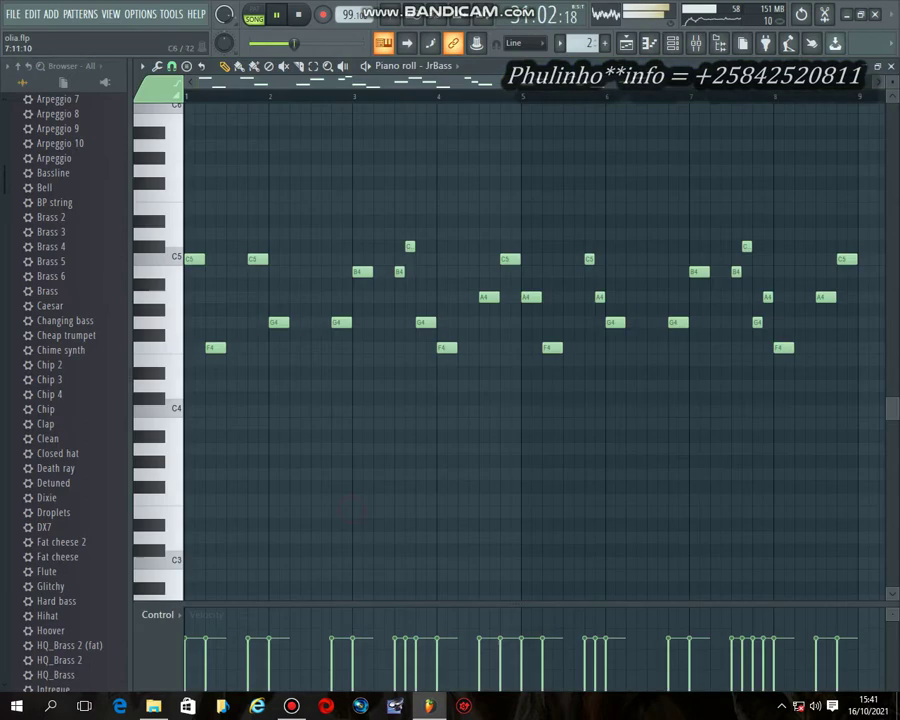
pyautogui.scroll(-1, 350, 508)
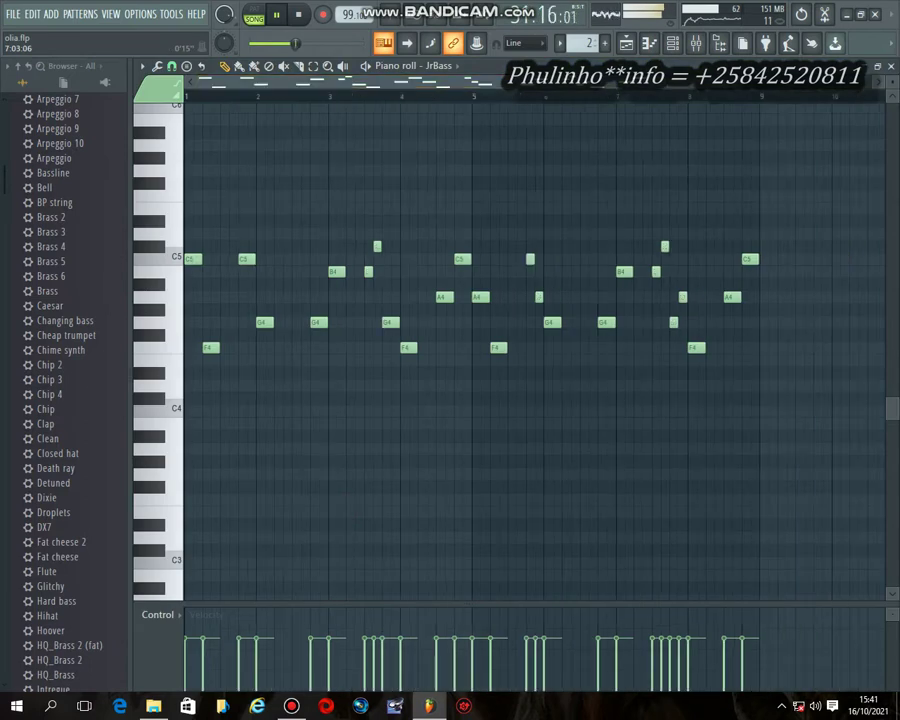
pyautogui.click(891, 66)
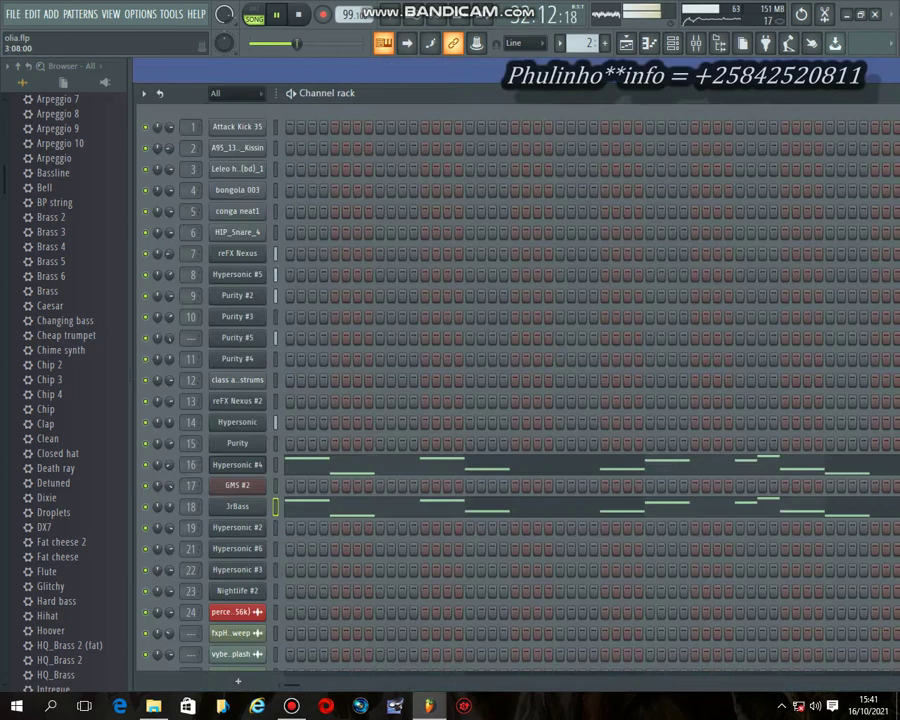
# Switch to Pattern 3 and examine the Hypersonic #5 channel's instrument patch and its notes across all octaves.
pyautogui.press('KP_Add')
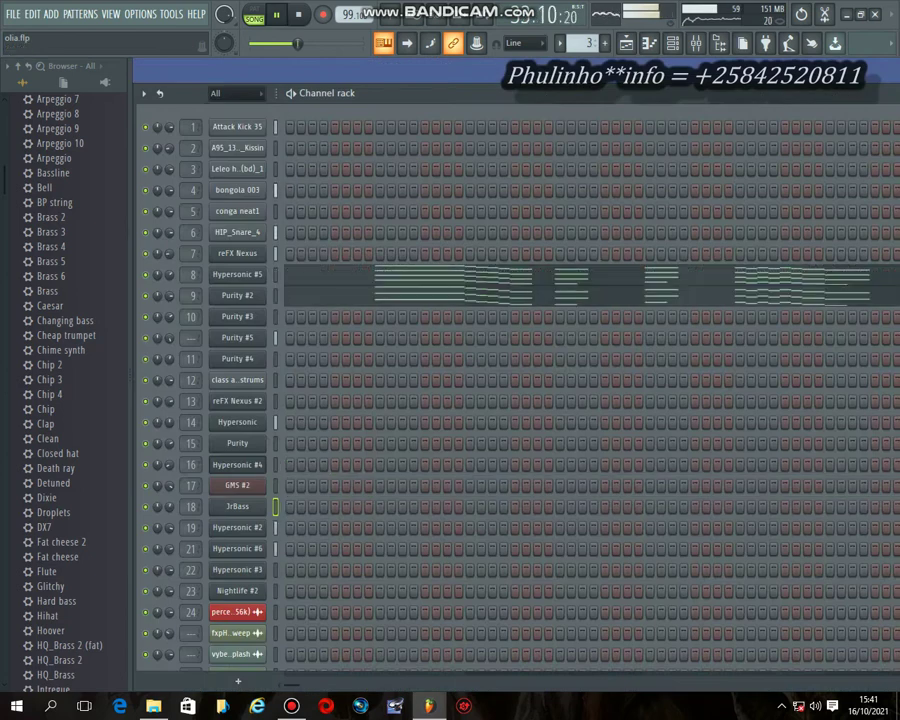
pyautogui.click(237, 274)
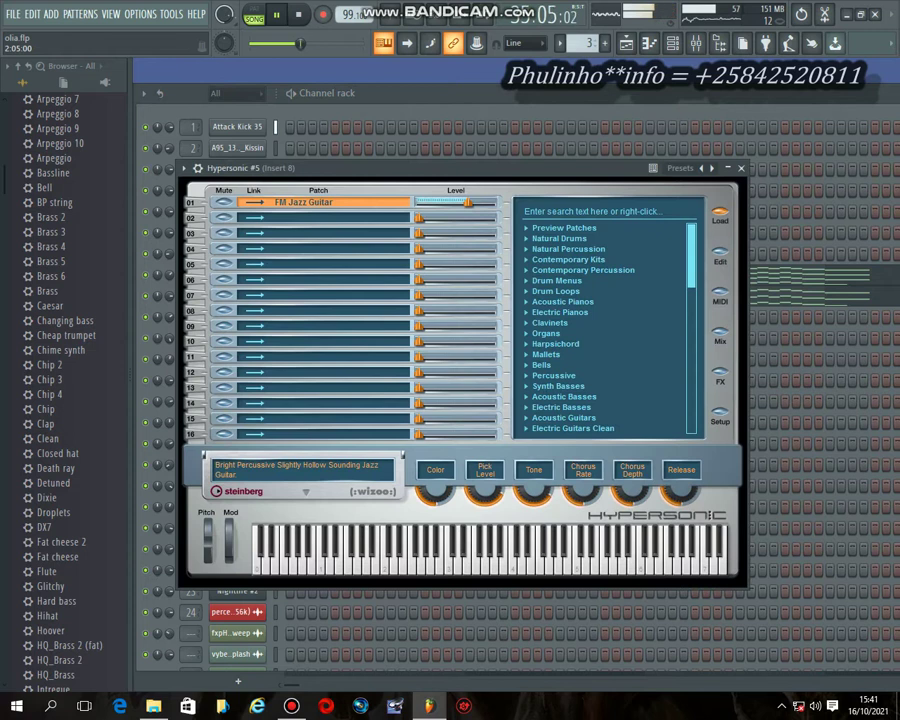
pyautogui.press('Escape')
pyautogui.click(337, 269)
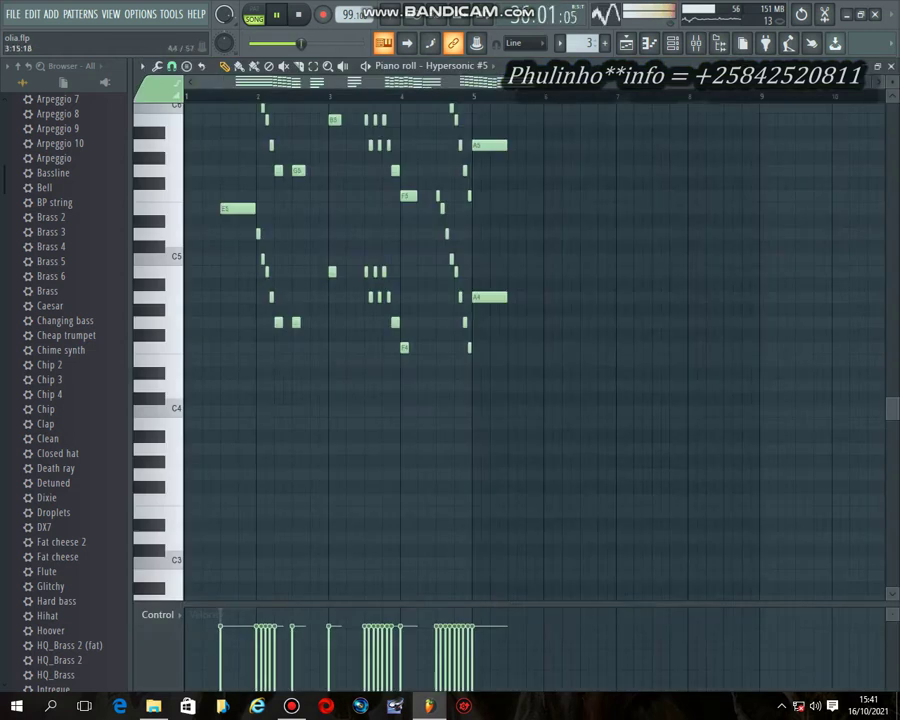
pyautogui.scroll(6, 530, 340)
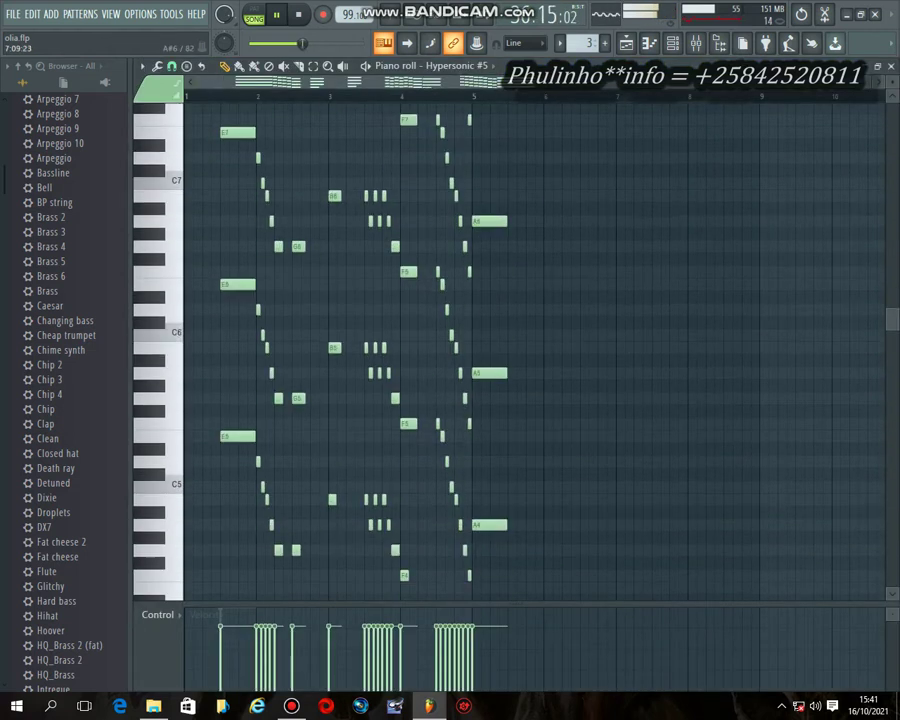
pyautogui.scroll(-1, 530, 340)
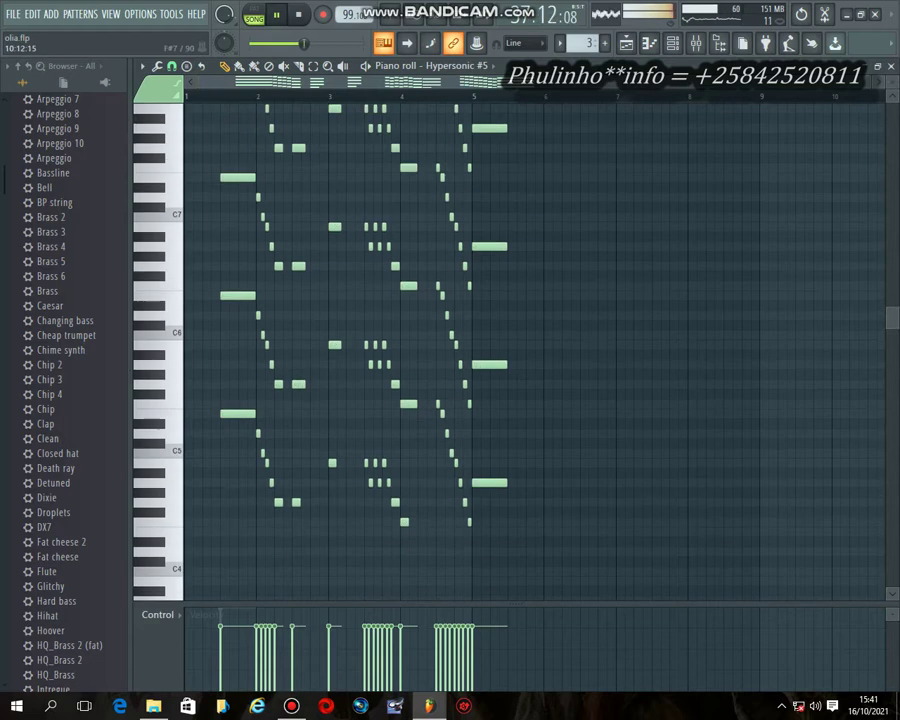
pyautogui.scroll(-2, 530, 340)
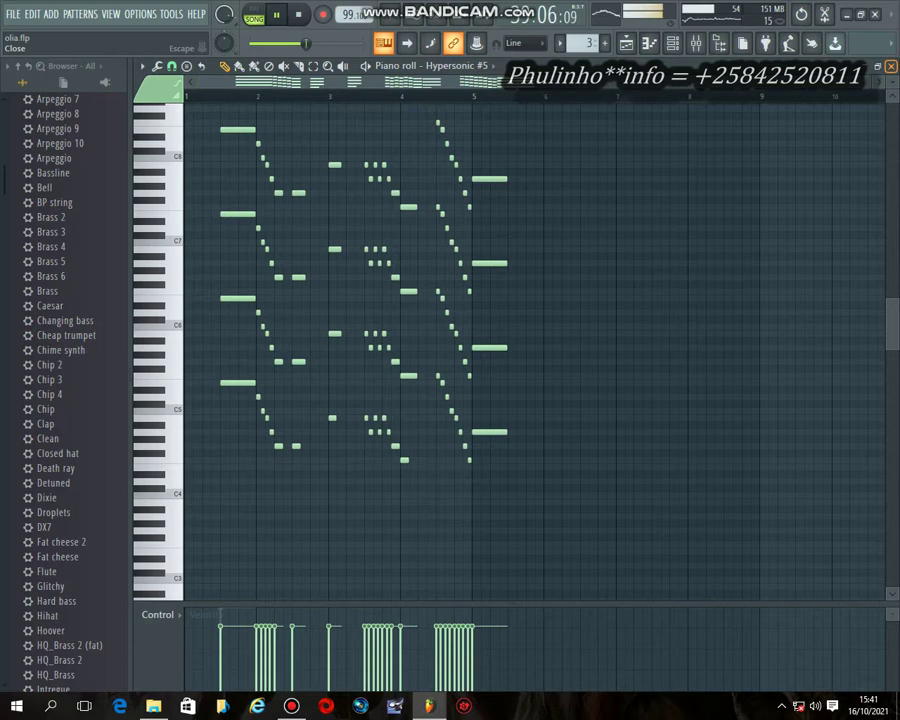
pyautogui.click(891, 66)
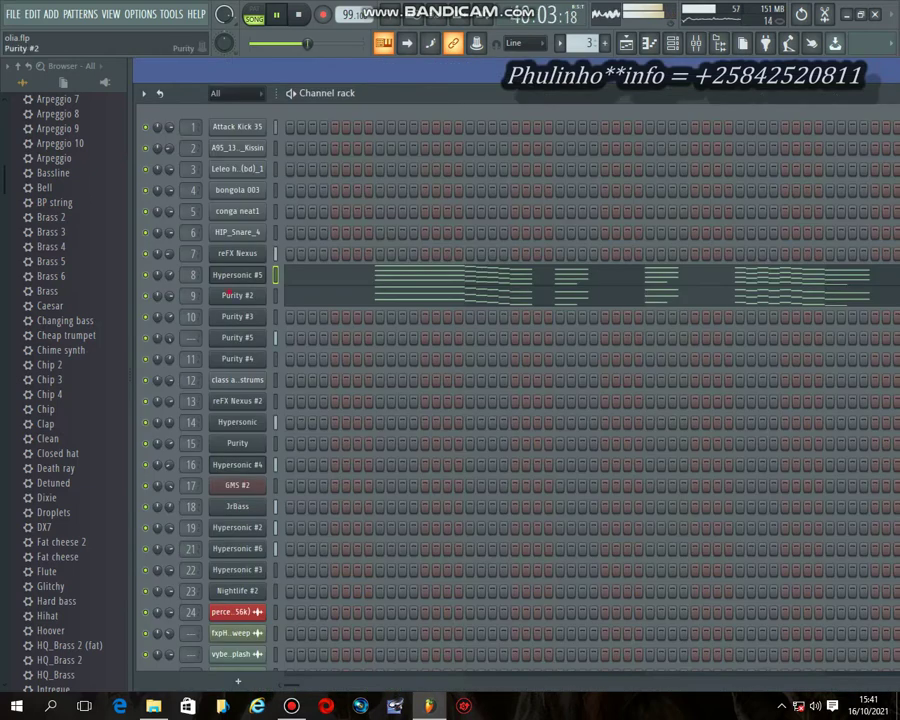
# Check the Purity #2 channel's instrument and its notes in the piano roll for Pattern 3.
pyautogui.click(237, 295)
pyautogui.press('Escape')
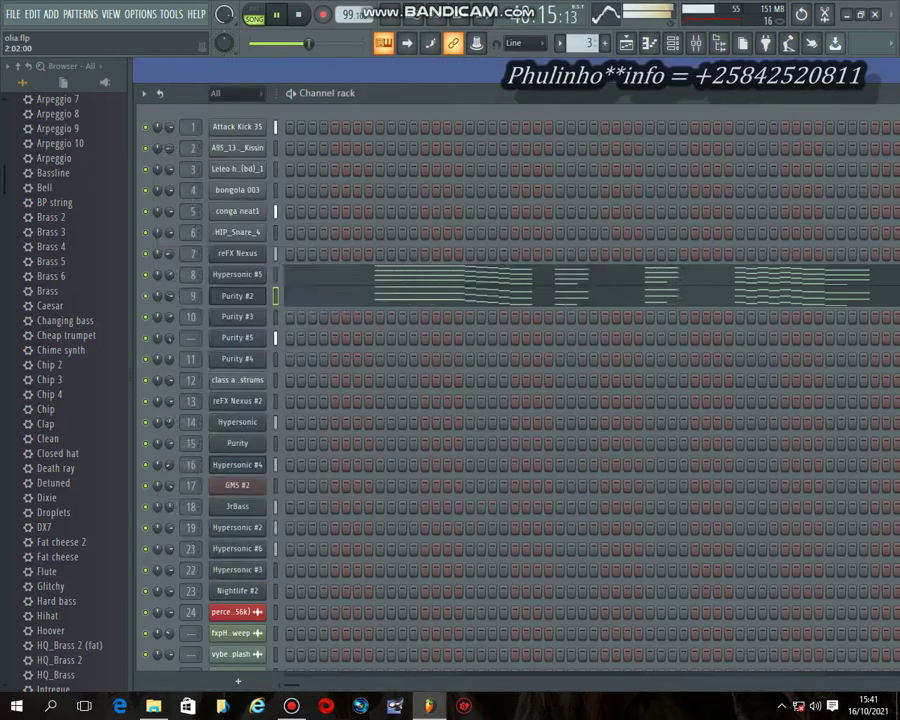
pyautogui.click(311, 296)
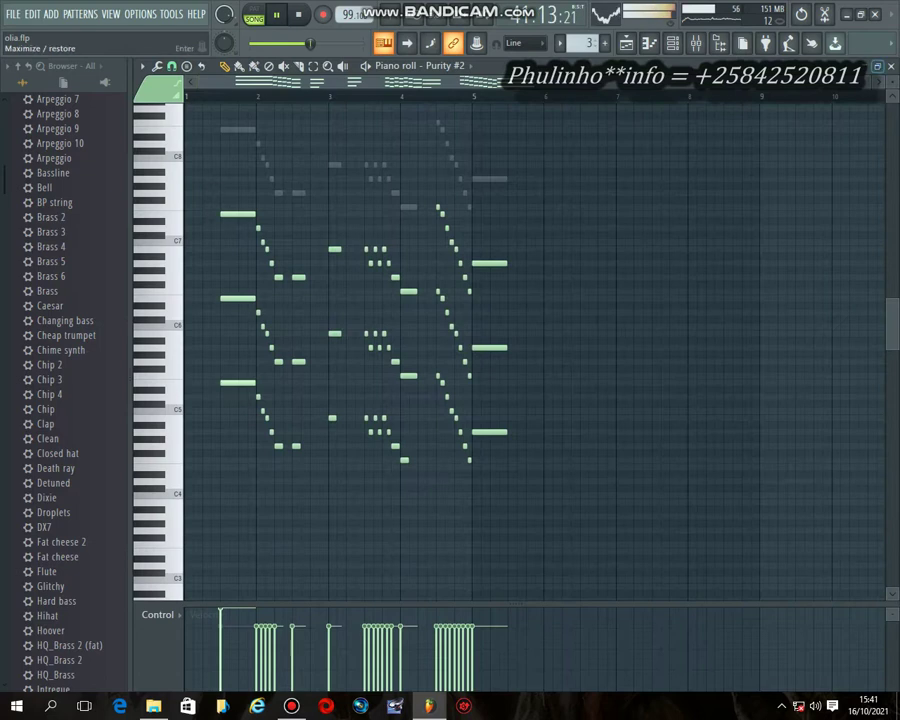
pyautogui.click(891, 66)
# Switch to Pattern 4 and view the instrument presets used by the reFX Nexus and Hypersonic channels.
pyautogui.press('KP_Add')
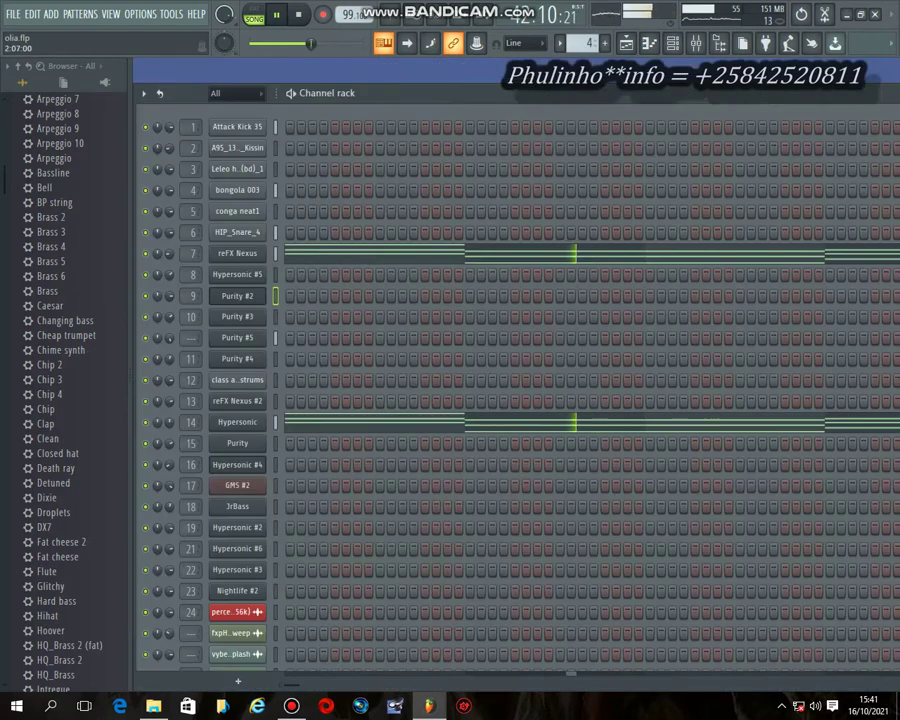
pyautogui.click(237, 254)
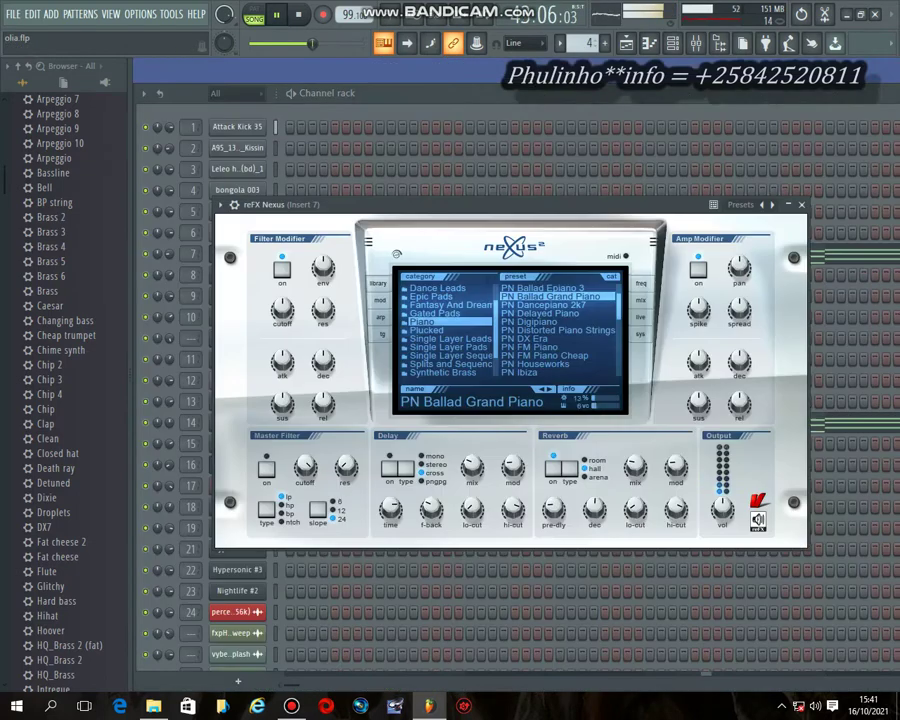
pyautogui.press('Escape')
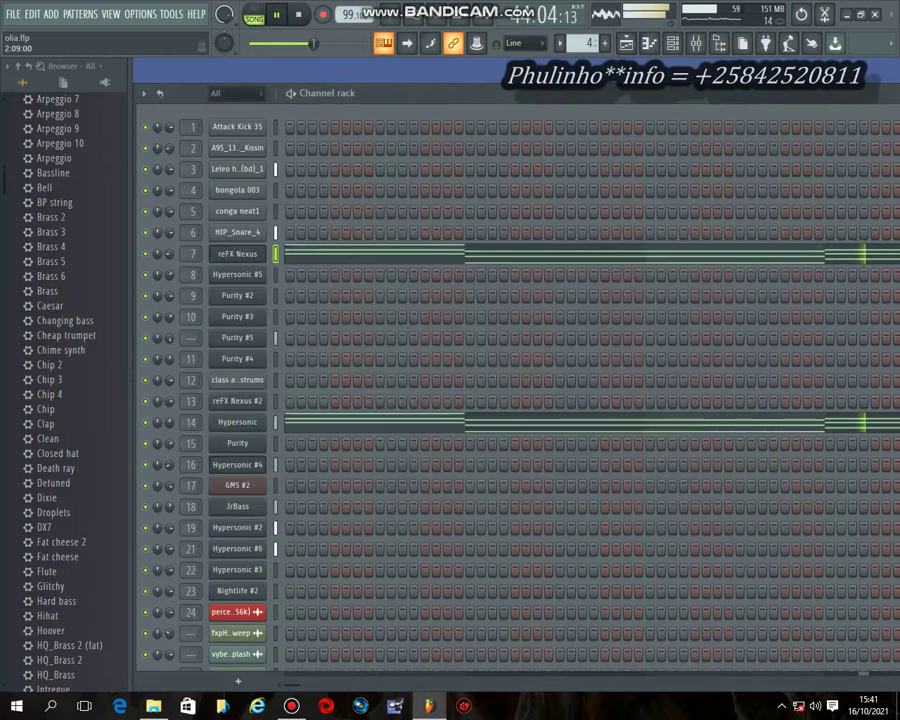
pyautogui.click(237, 421)
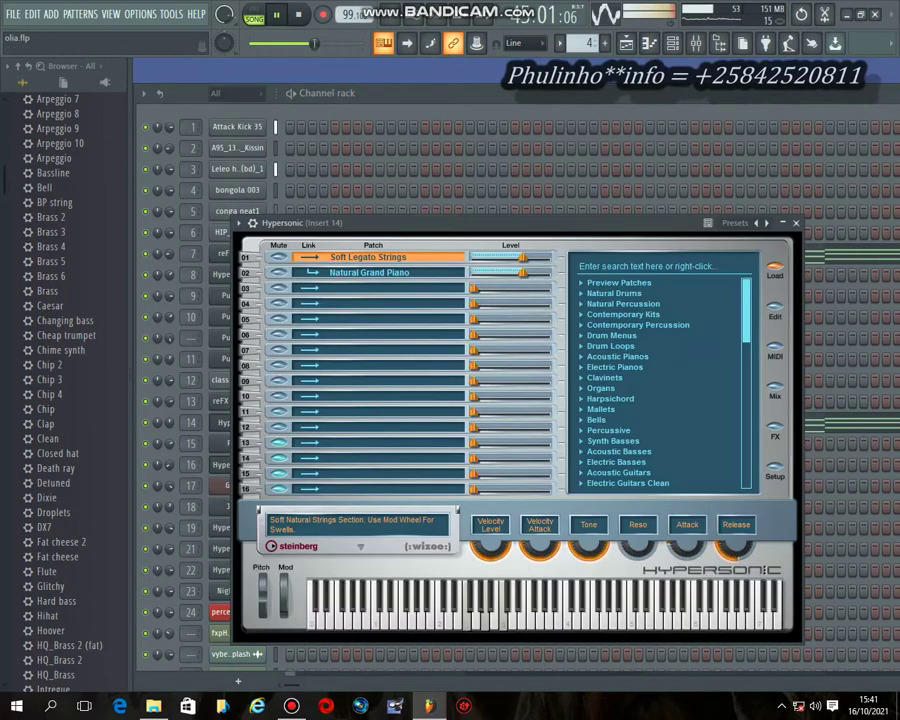
pyautogui.press('Escape')
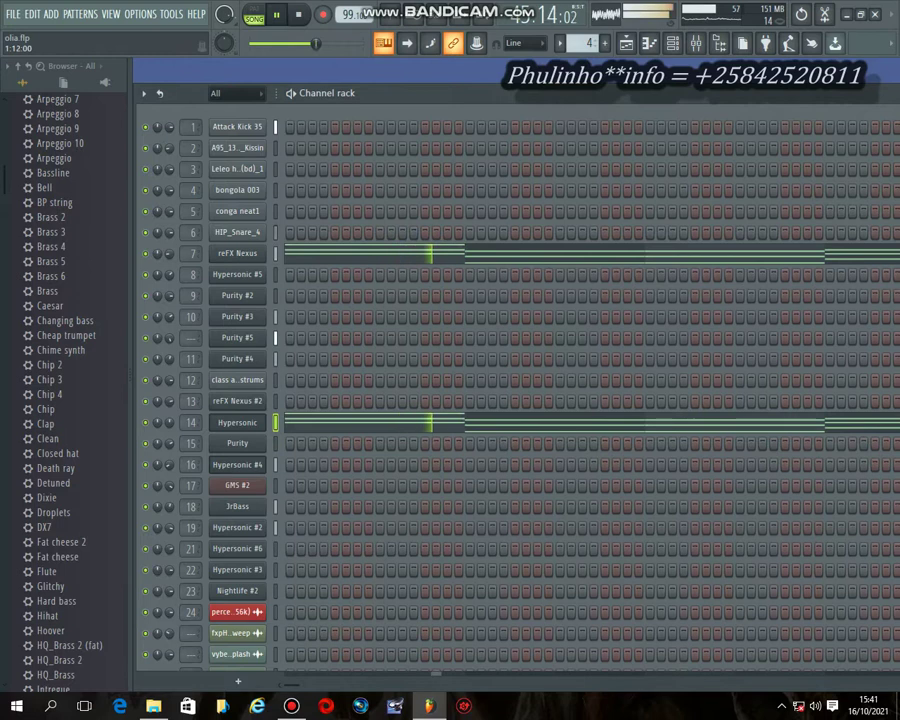
# Examine the reFX Nexus chord notes in the piano roll for Pattern 4.
pyautogui.click(412, 252)
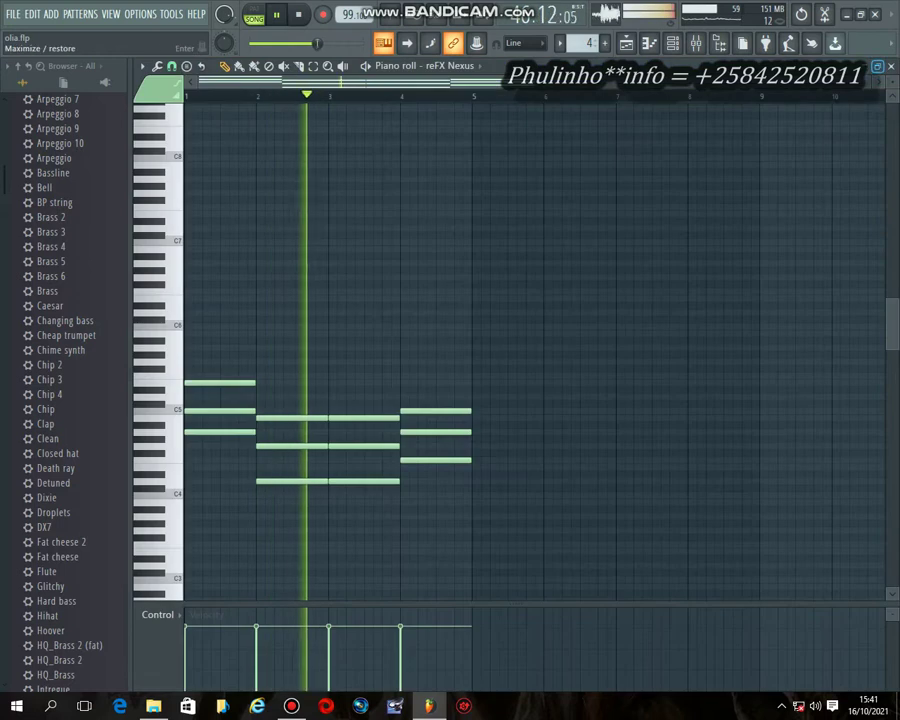
pyautogui.scroll(1, 469, 432)
pyautogui.scroll(1, 469, 432)
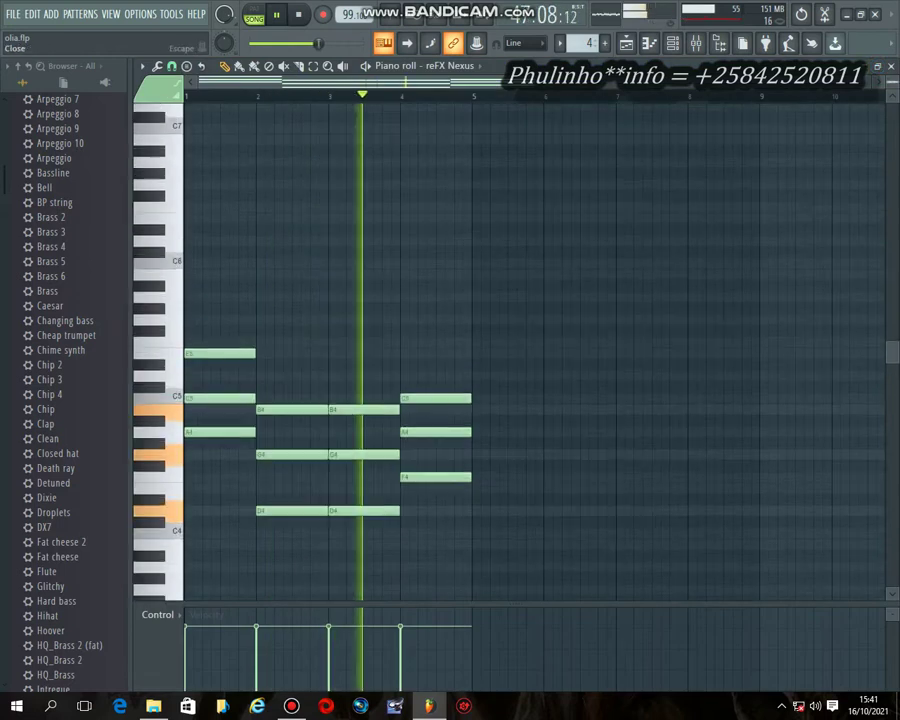
pyautogui.click(893, 66)
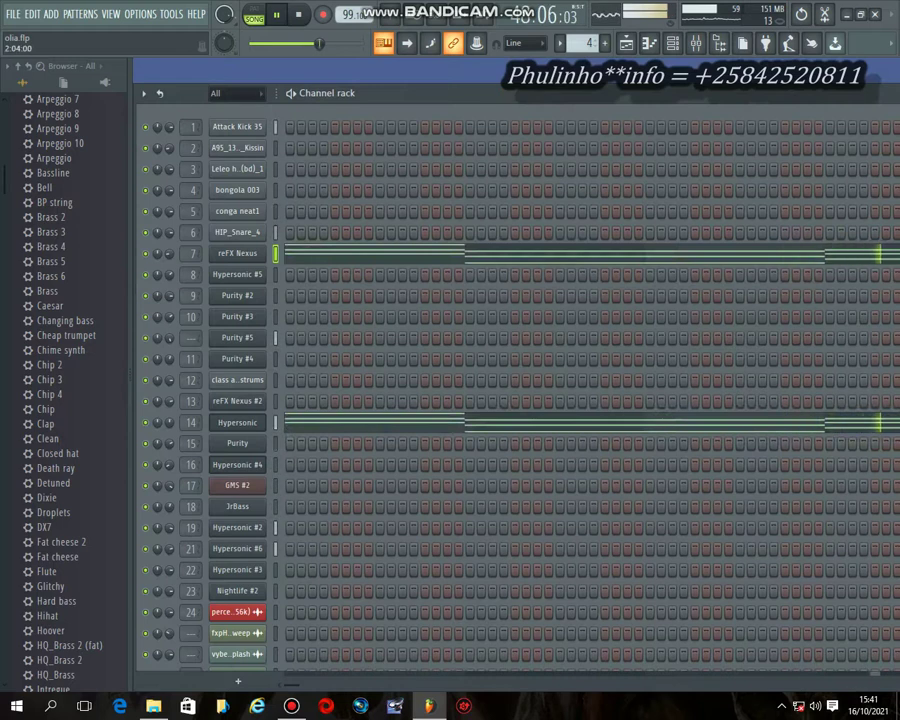
# Switch to Pattern 5 and examine the Purity #3 channel's instrument patch and its notes in the piano roll.
pyautogui.press('KP_Add')
pyautogui.press('KP_Add')
pyautogui.press('KP_Subtract')
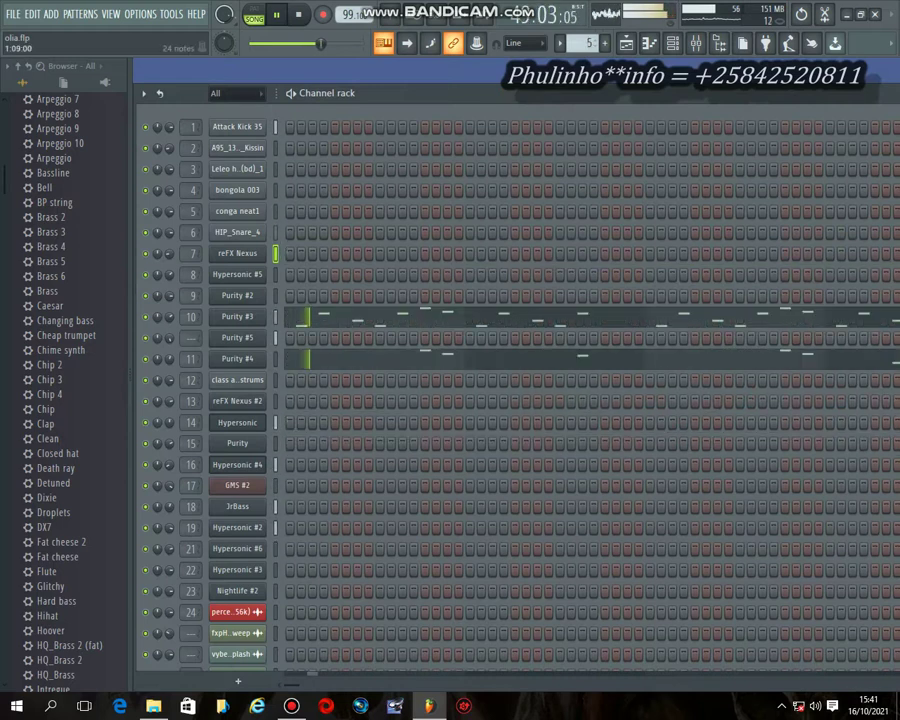
pyautogui.click(226, 318)
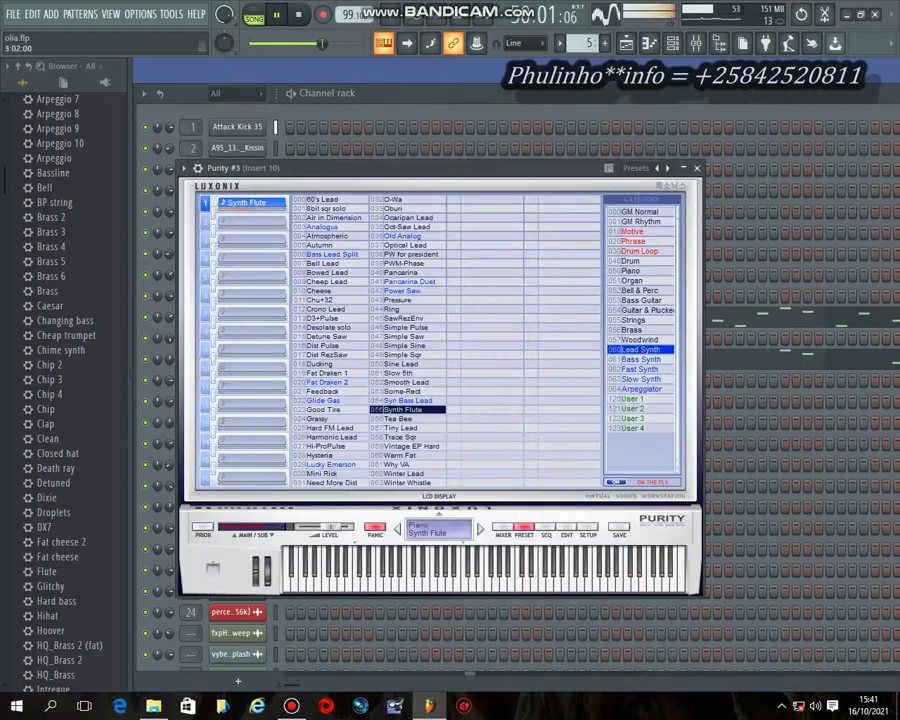
pyautogui.press('Escape')
pyautogui.click(394, 318)
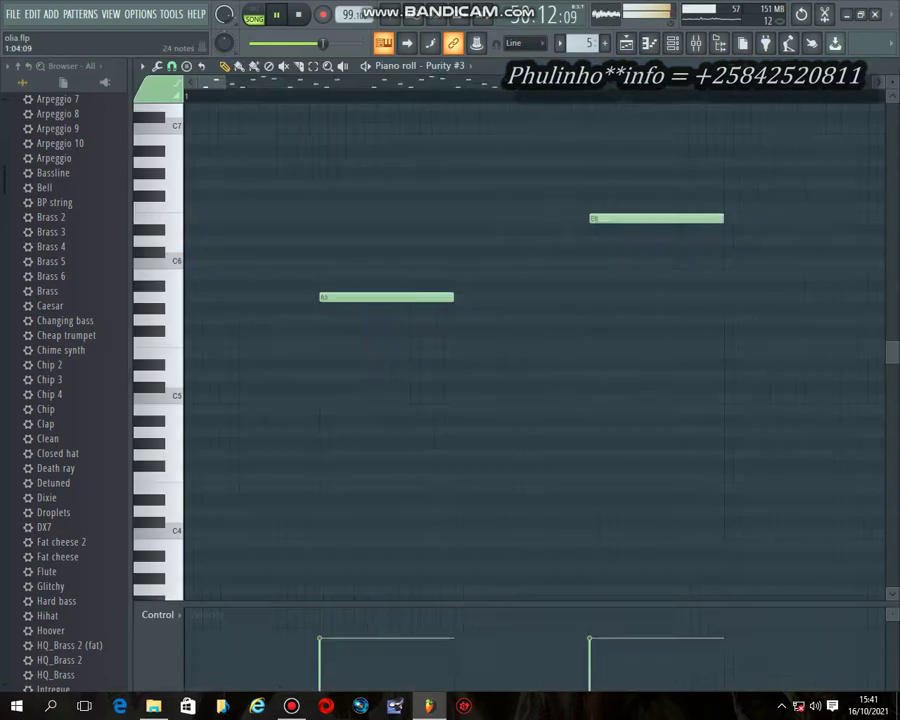
pyautogui.scroll(-8, 394, 335)
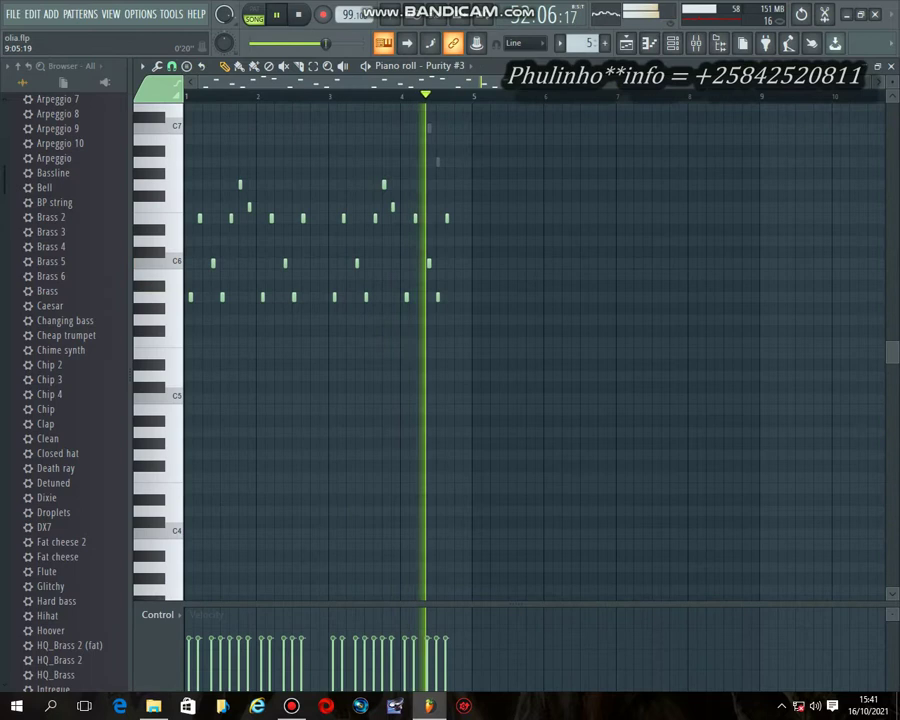
pyautogui.click(892, 66)
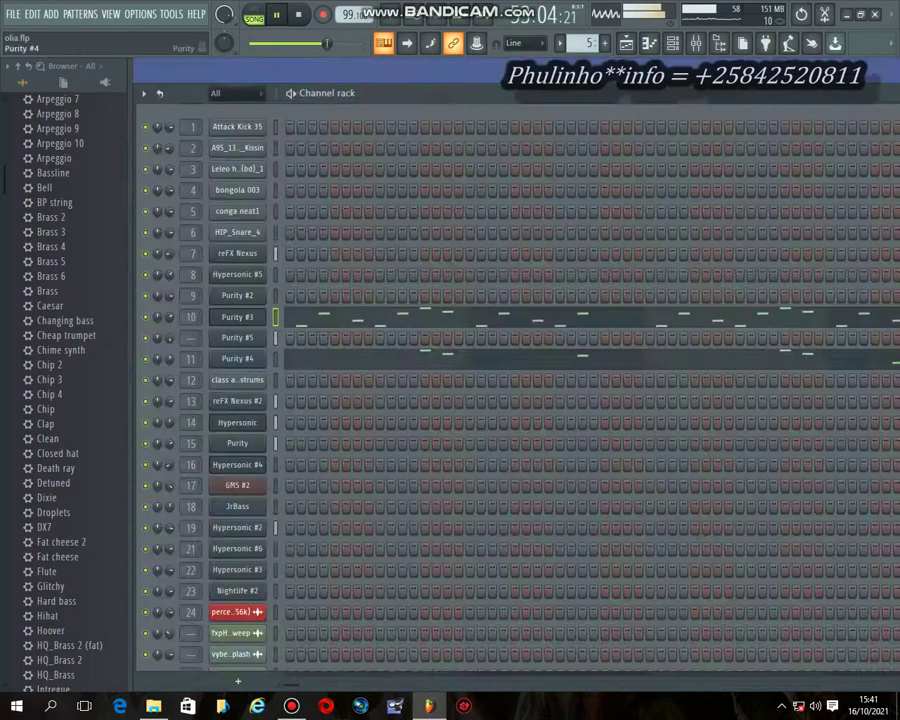
# Examine the Purity #4 channel's piano roll notes in Pattern 5 and check its instrument patch.
pyautogui.click(289, 357)
pyautogui.scroll(3, 600, 190)
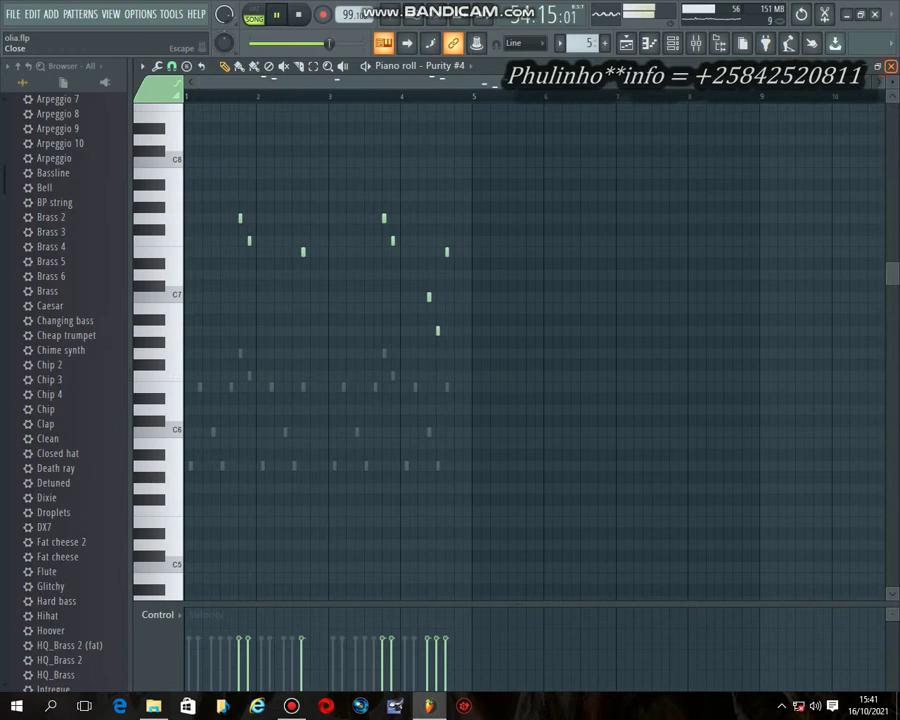
pyautogui.click(891, 66)
pyautogui.click(249, 363)
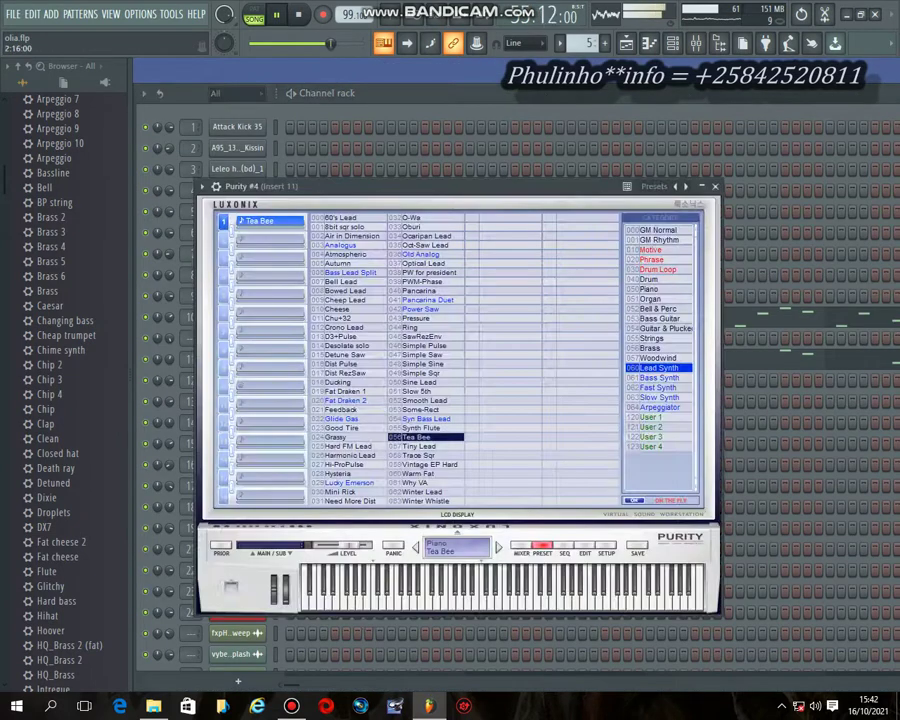
pyautogui.click(713, 186)
# Switch to Pattern 6 and view the instrument preset used by the reFX Nexus #2 channel.
pyautogui.press('KP_Add')
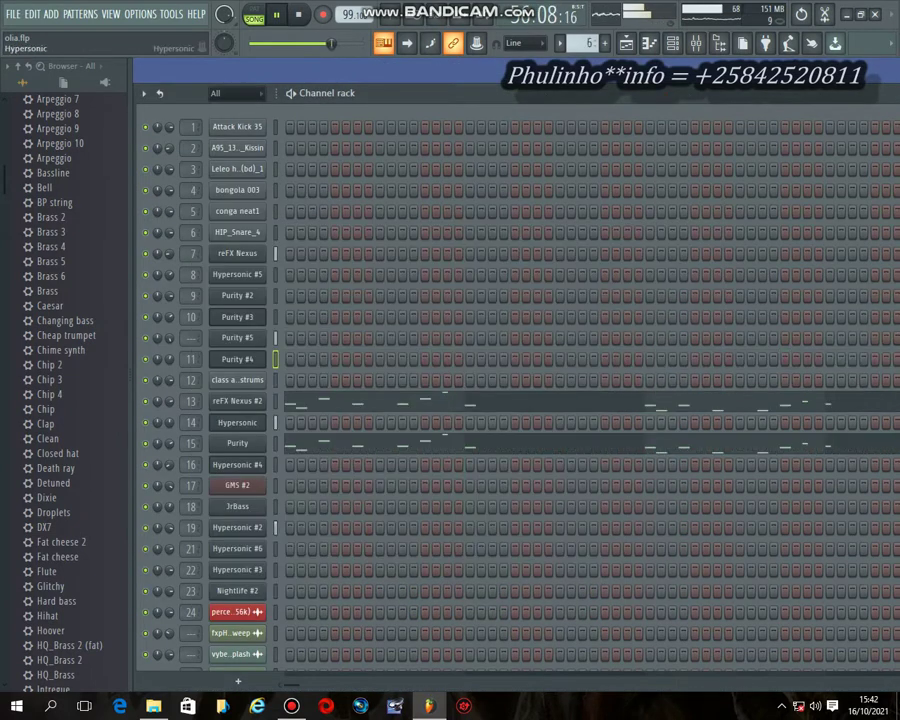
pyautogui.click(237, 400)
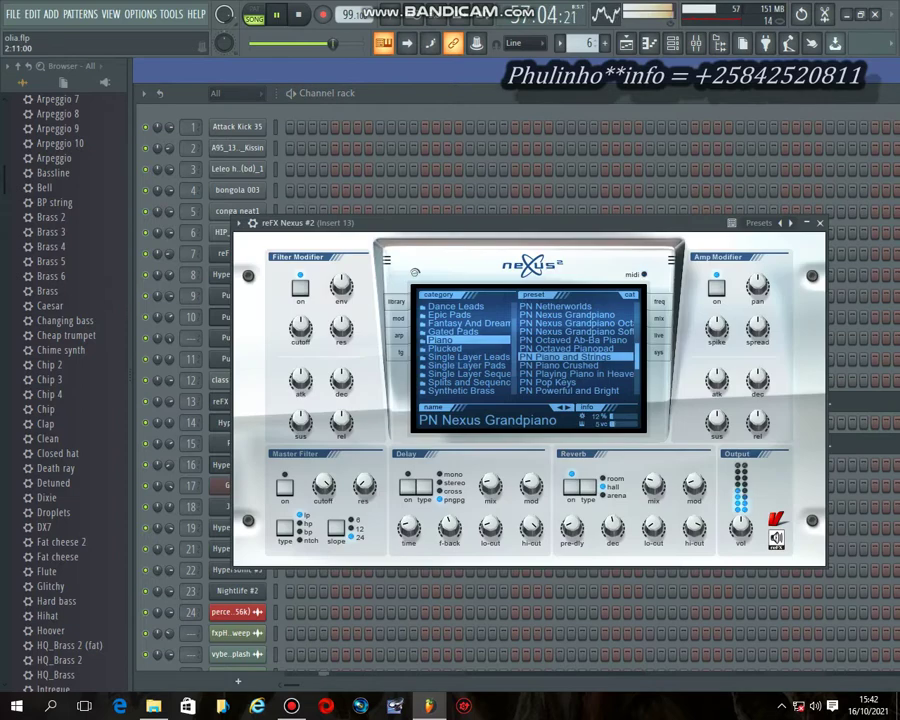
pyautogui.click(820, 223)
# Examine the piano roll notes of the reFX Nexus #2 and Purity channels for Pattern 6.
pyautogui.click(373, 396)
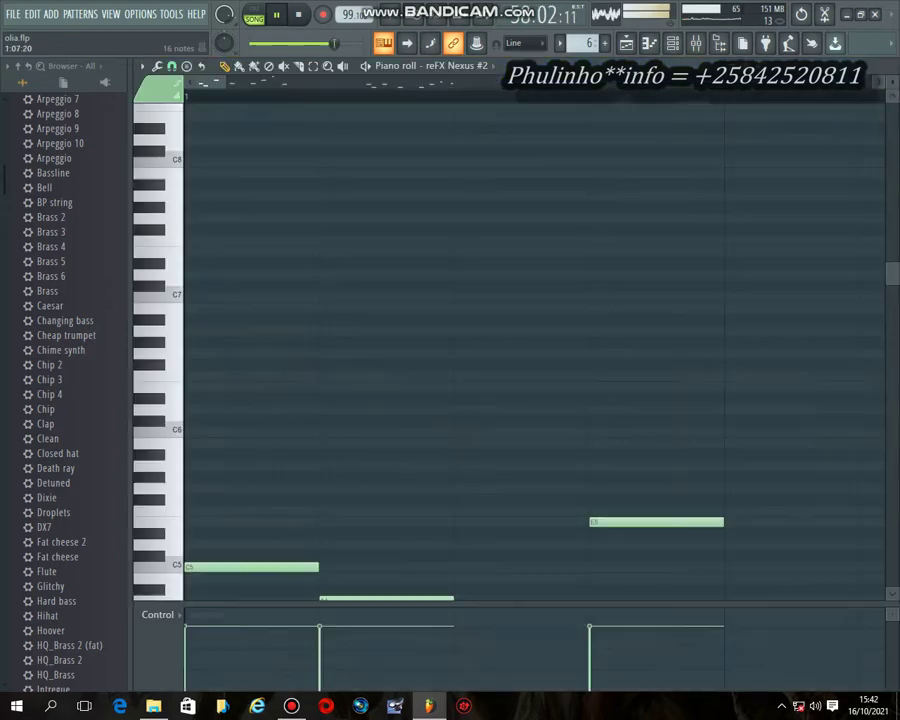
pyautogui.scroll(-6, 373, 390)
pyautogui.scroll(-3, 373, 390)
pyautogui.scroll(-2, 373, 390)
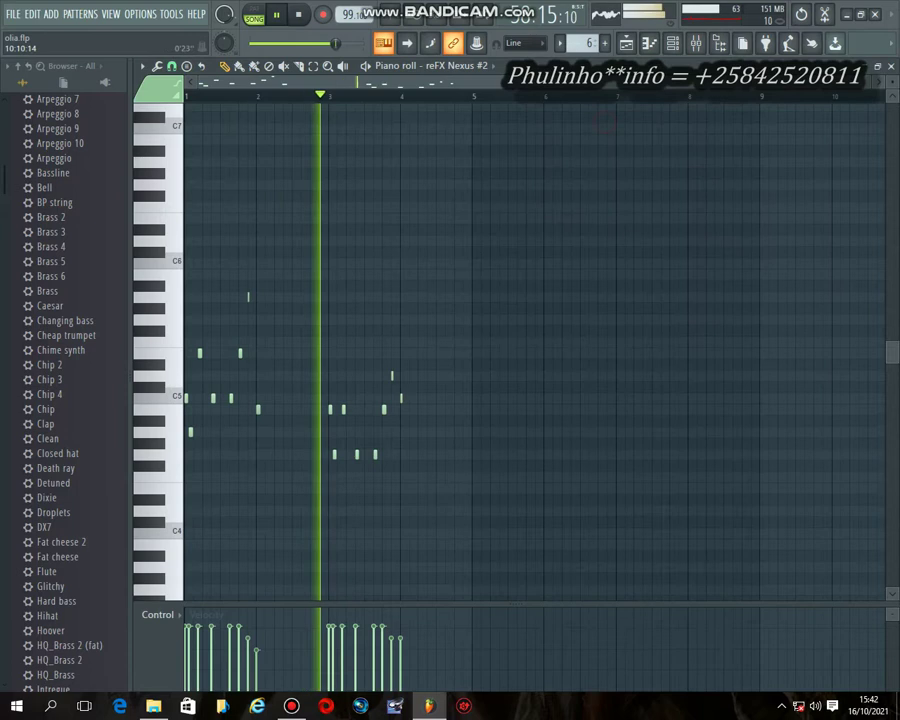
pyautogui.moveTo(877, 83); pyautogui.dragTo(552, 83)
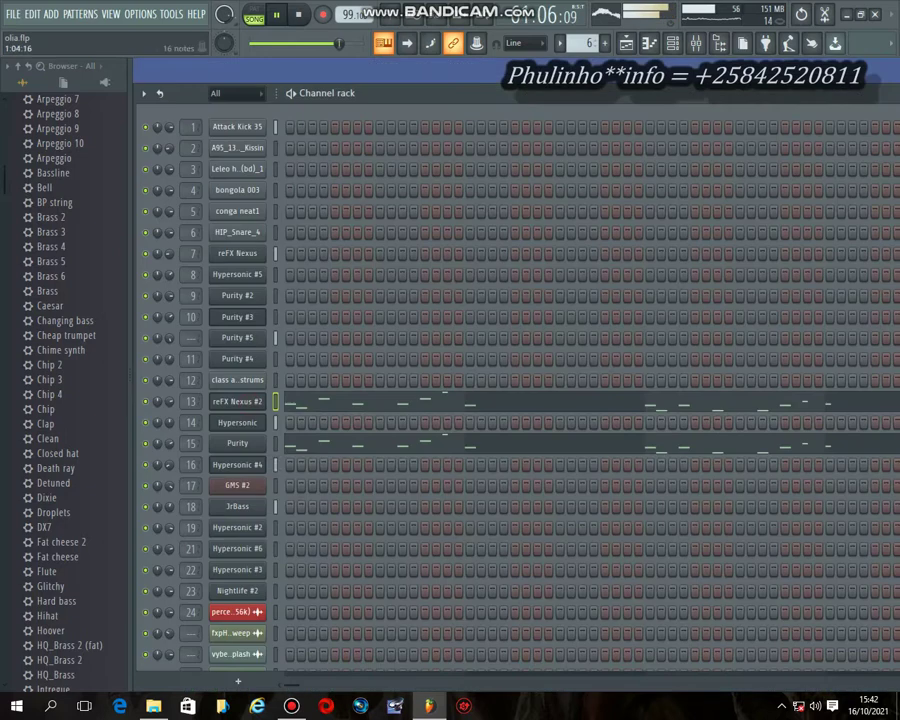
pyautogui.click(237, 443)
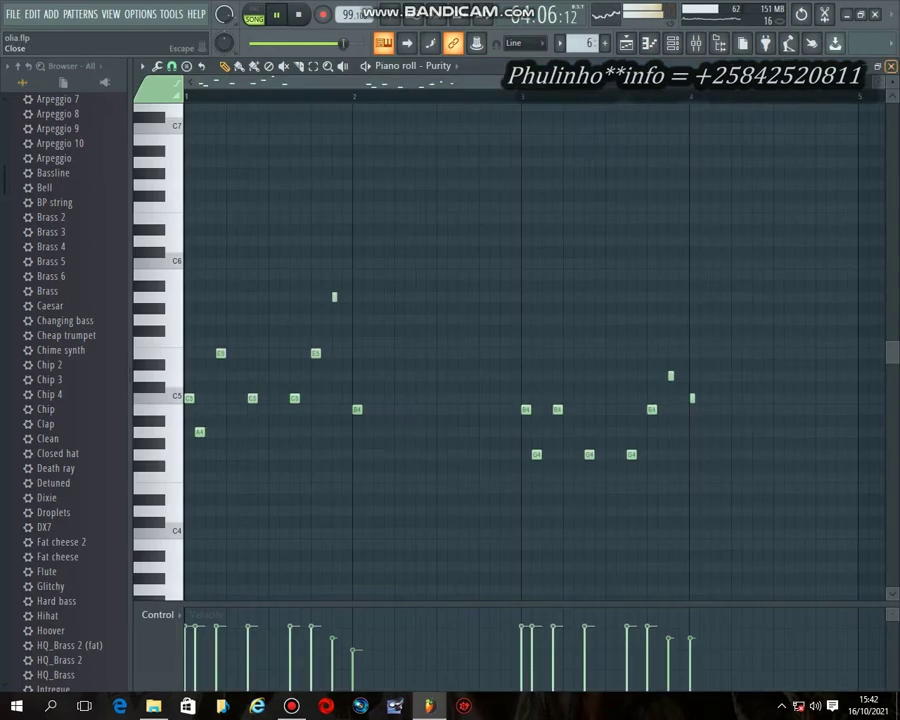
pyautogui.press('Escape')
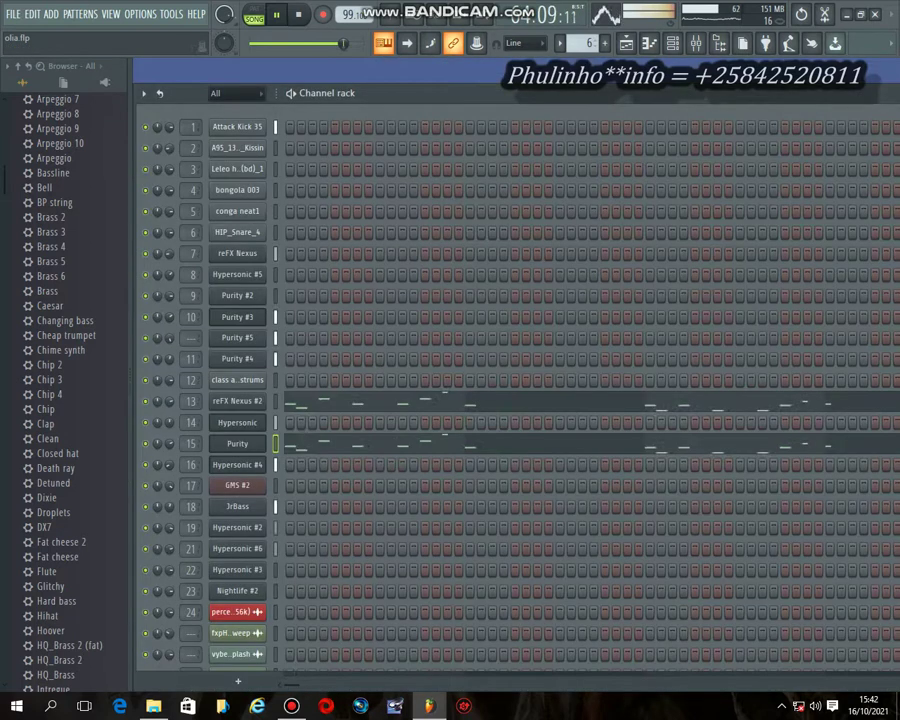
# Check the Hypersonic #2 channel's instrument patch and its notes in the piano roll for Pattern 7.
pyautogui.click(237, 527)
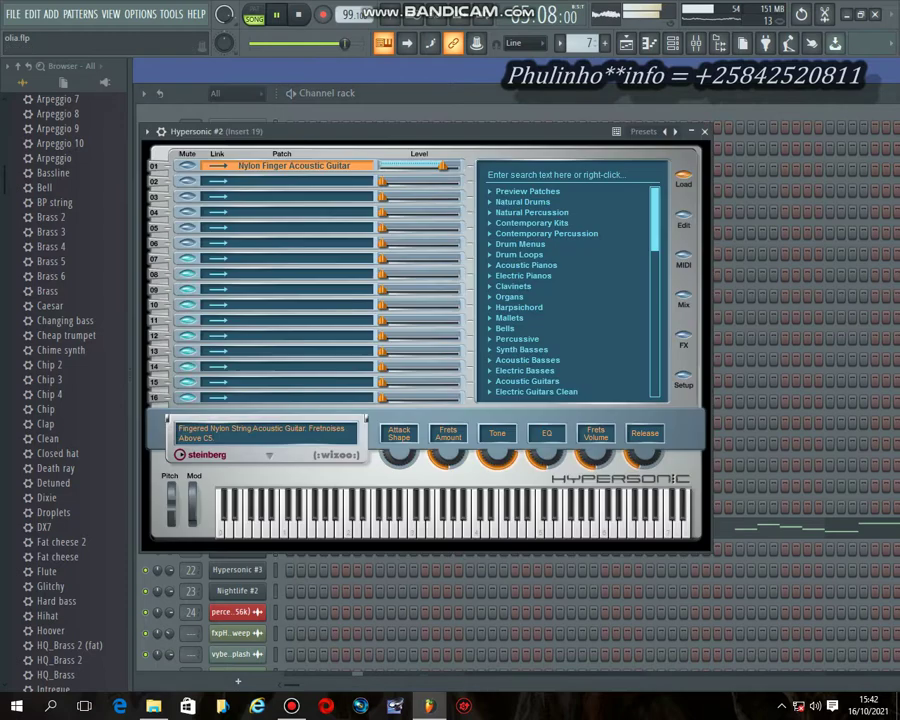
pyautogui.press('Escape')
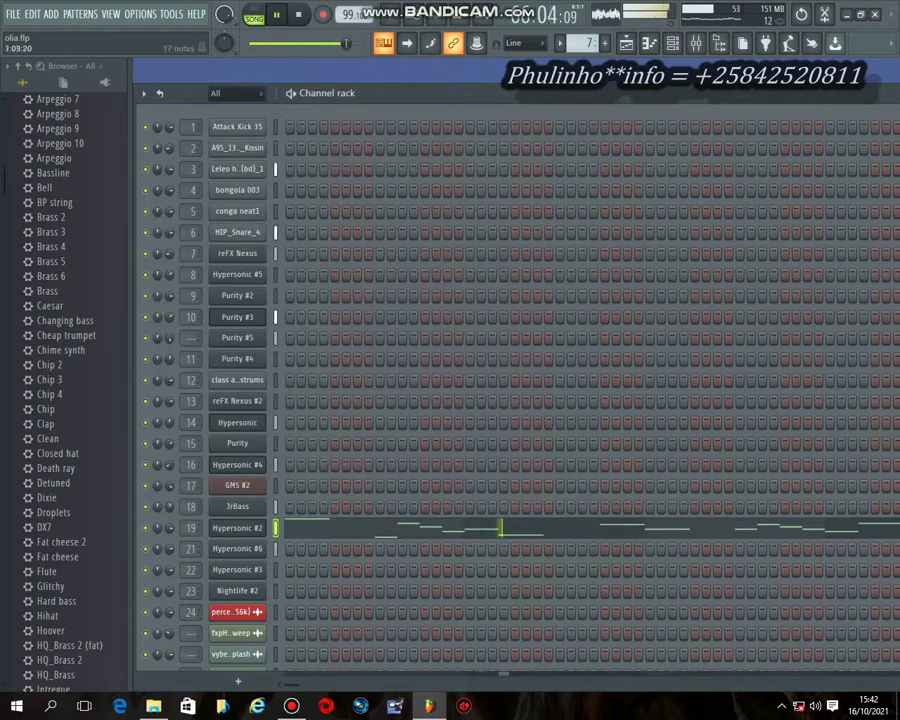
pyautogui.click(350, 526)
pyautogui.scroll(-4, 530, 350)
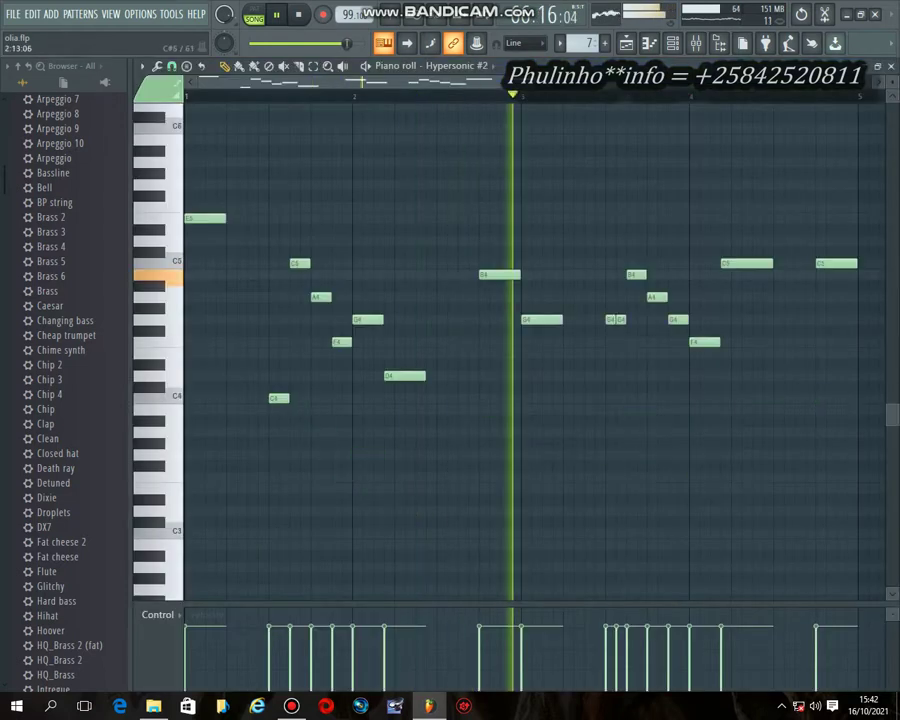
pyautogui.click(893, 66)
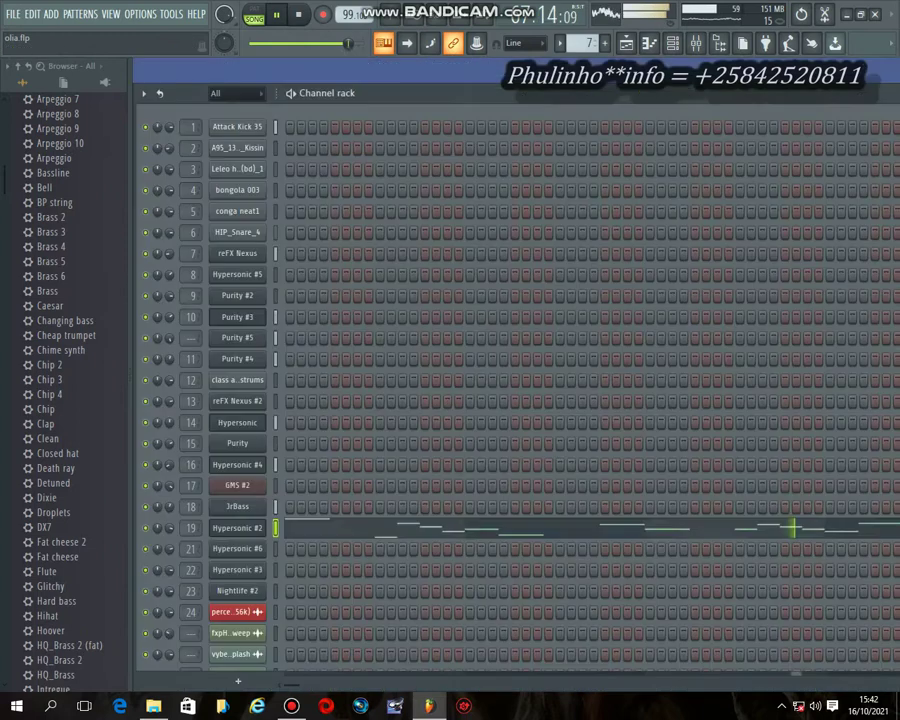
# Look through the full percussion step sequence of Pattern 8 and move on to the one in Pattern 9.
pyautogui.press('KP_Add')
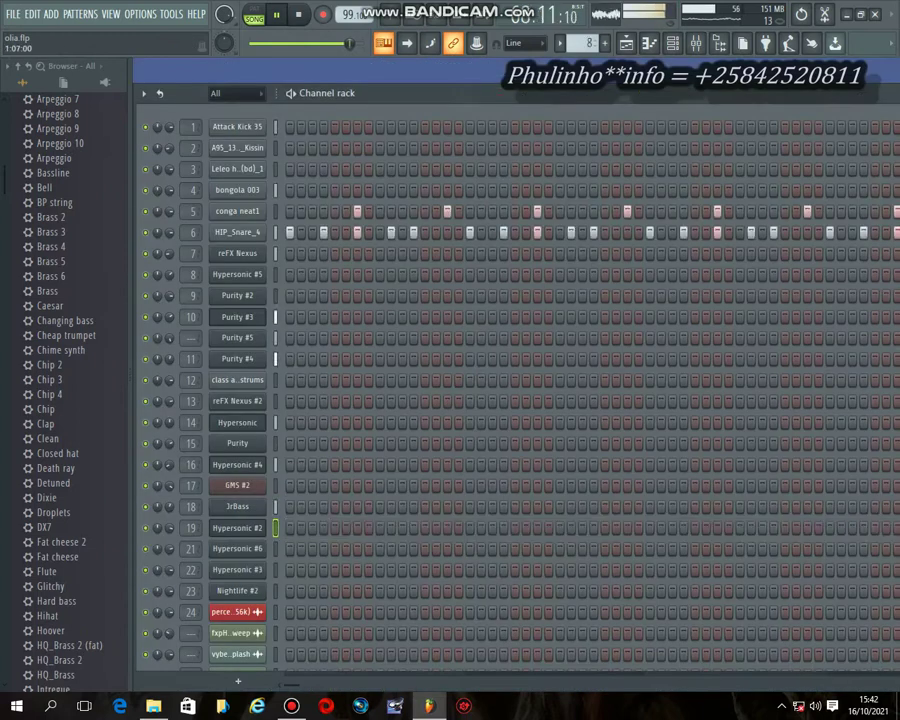
pyautogui.moveTo(291, 685); pyautogui.dragTo(319, 685)
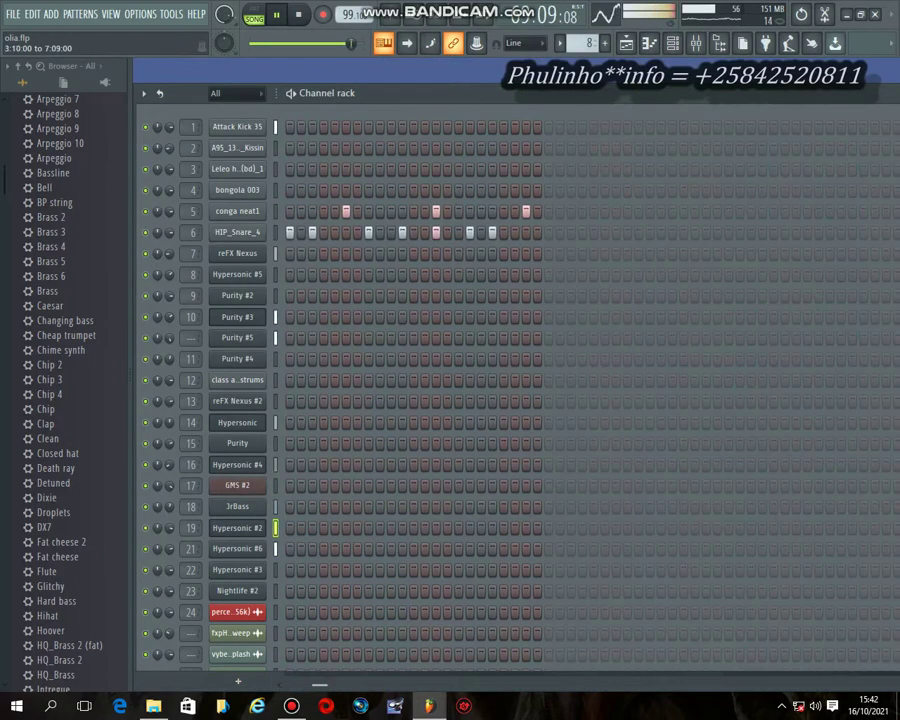
pyautogui.press('KP_Add')
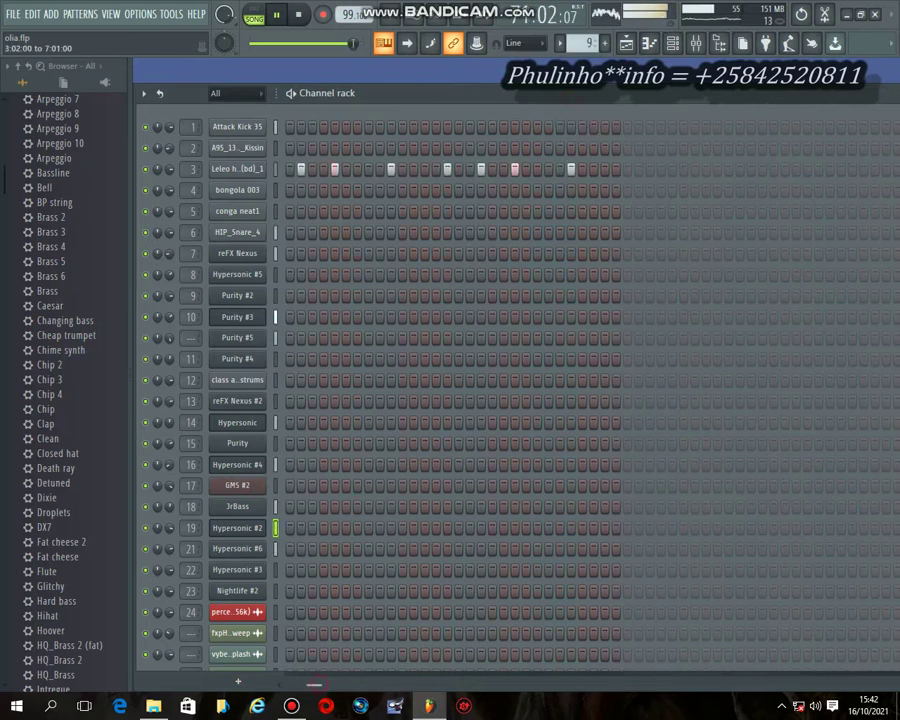
# Switch to Pattern 10 and examine the Hypersonic #6 channel's instrument patch and its piano roll notes.
pyautogui.press('KP_Add')
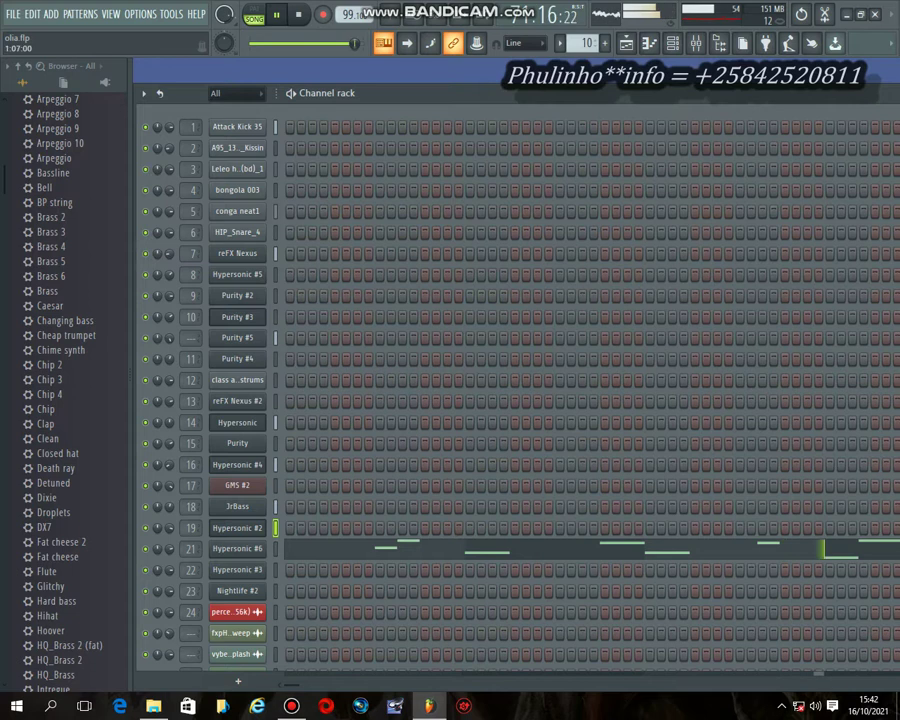
pyautogui.click(237, 549)
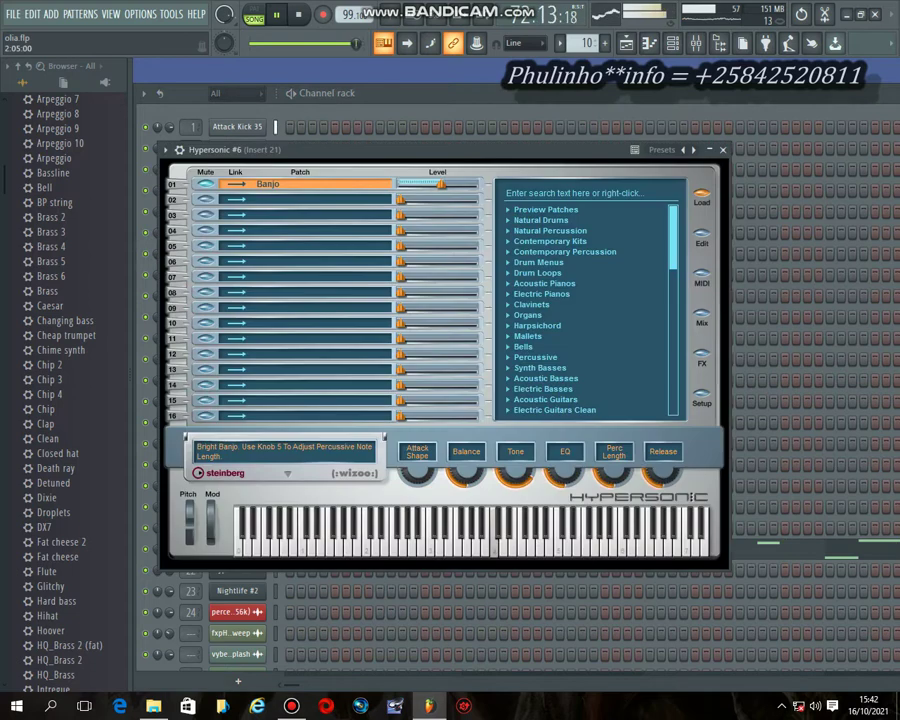
pyautogui.click(723, 150)
pyautogui.click(391, 546)
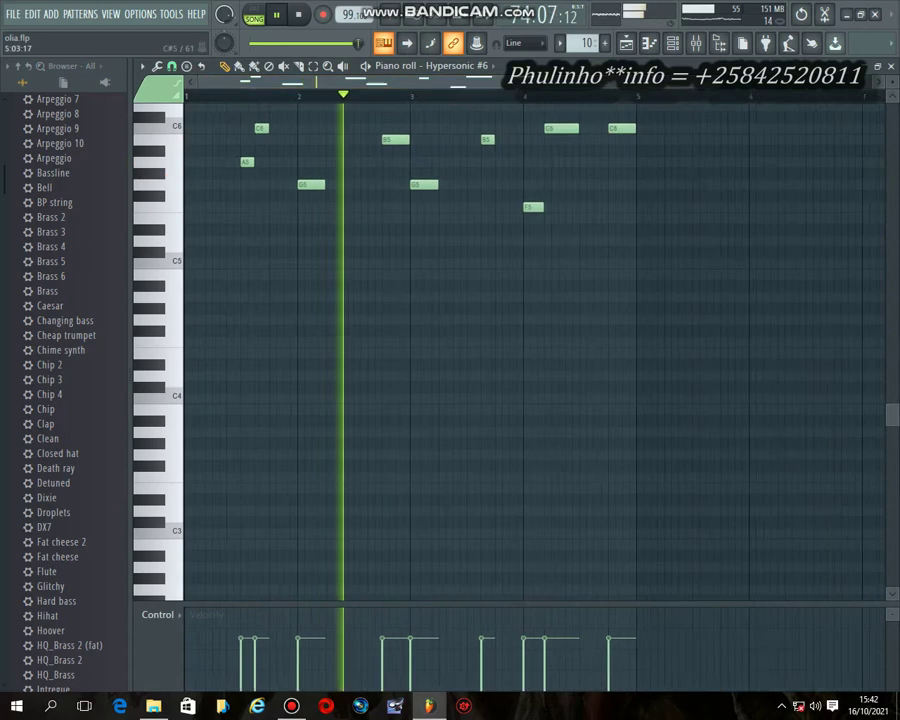
pyautogui.scroll(3, 855, 297)
pyautogui.click(891, 66)
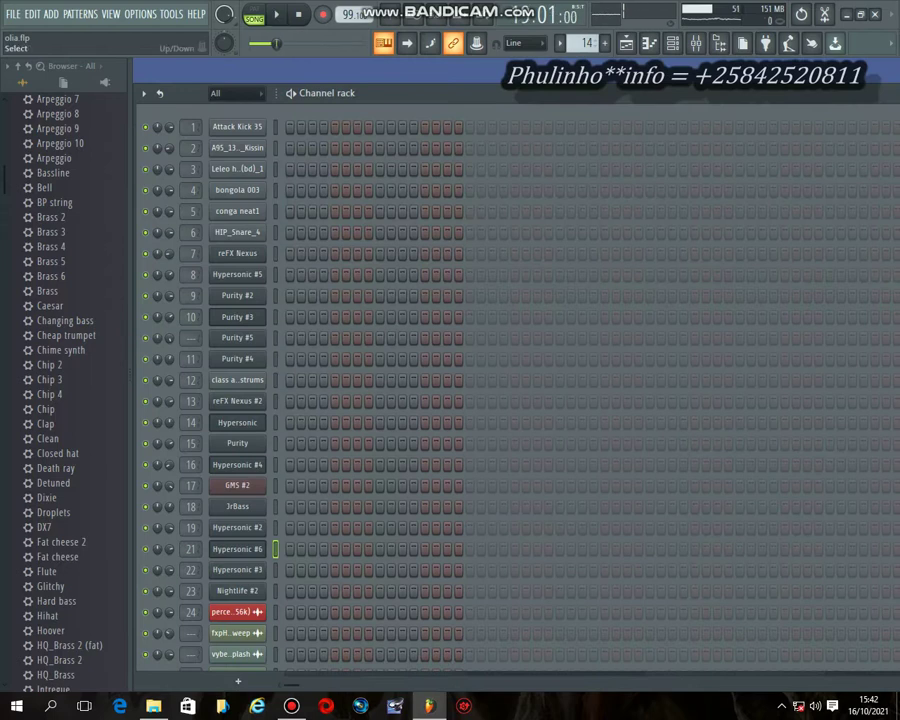
pyautogui.click(291, 706)
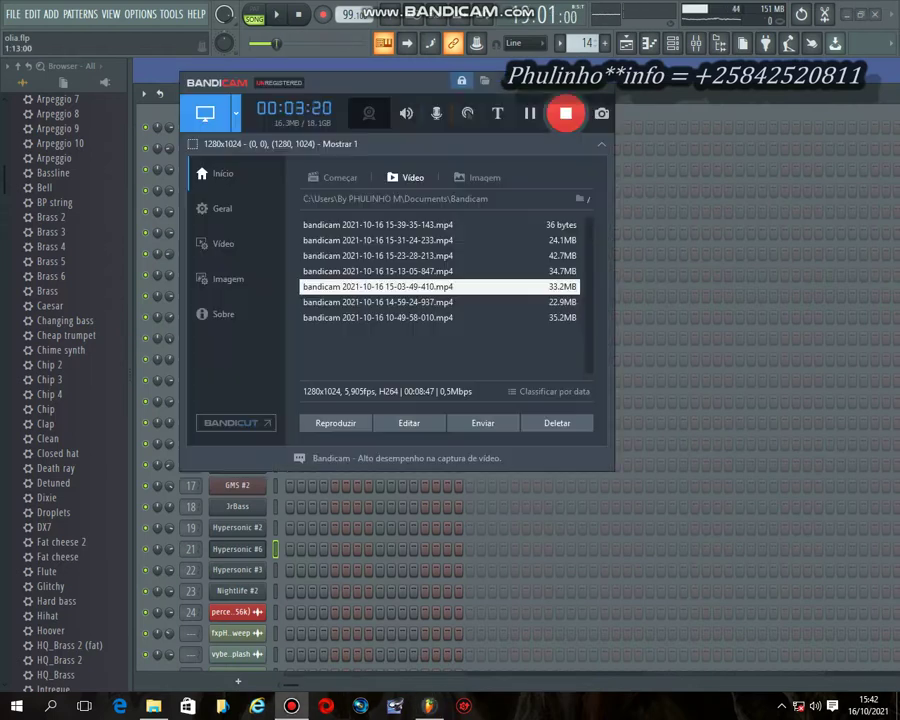